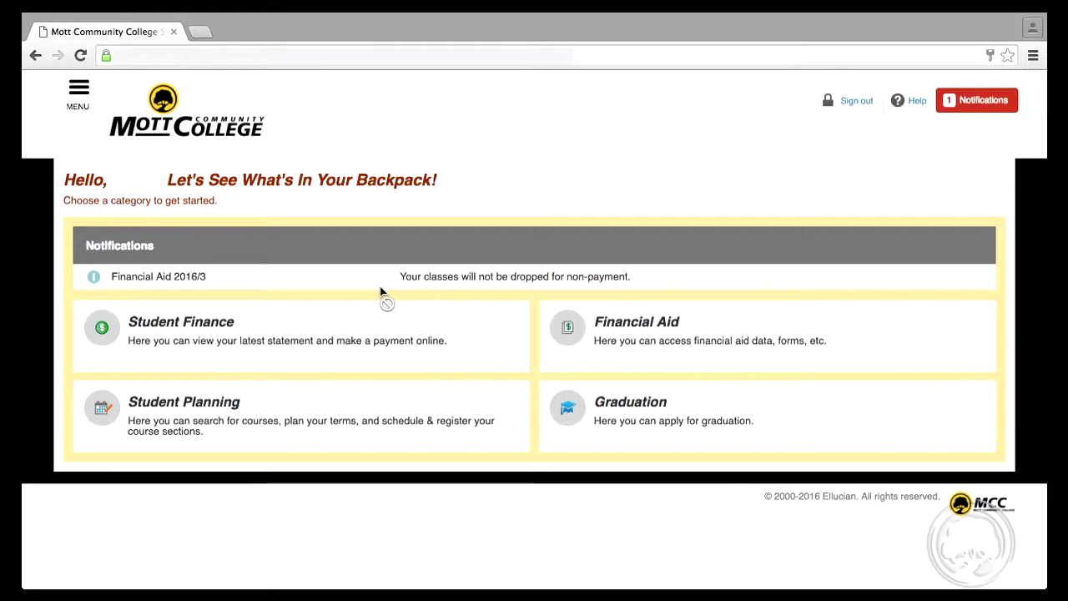
Open Student Planning and review program progress, cumulative GPA and the Winter 2016 schedule.
left_click(377, 415)
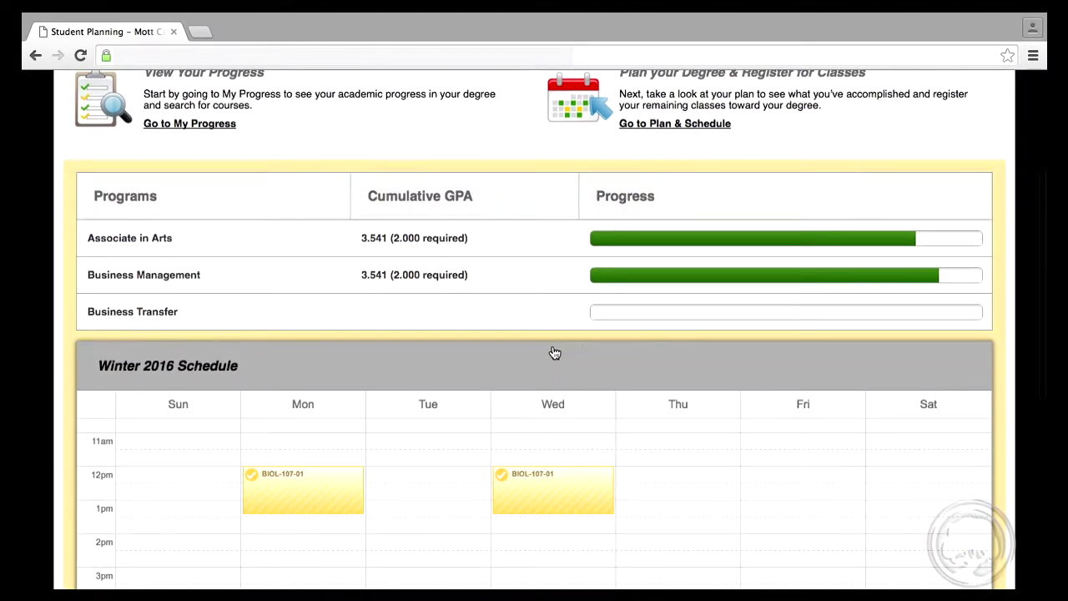
scroll(554, 354, "down", 2)
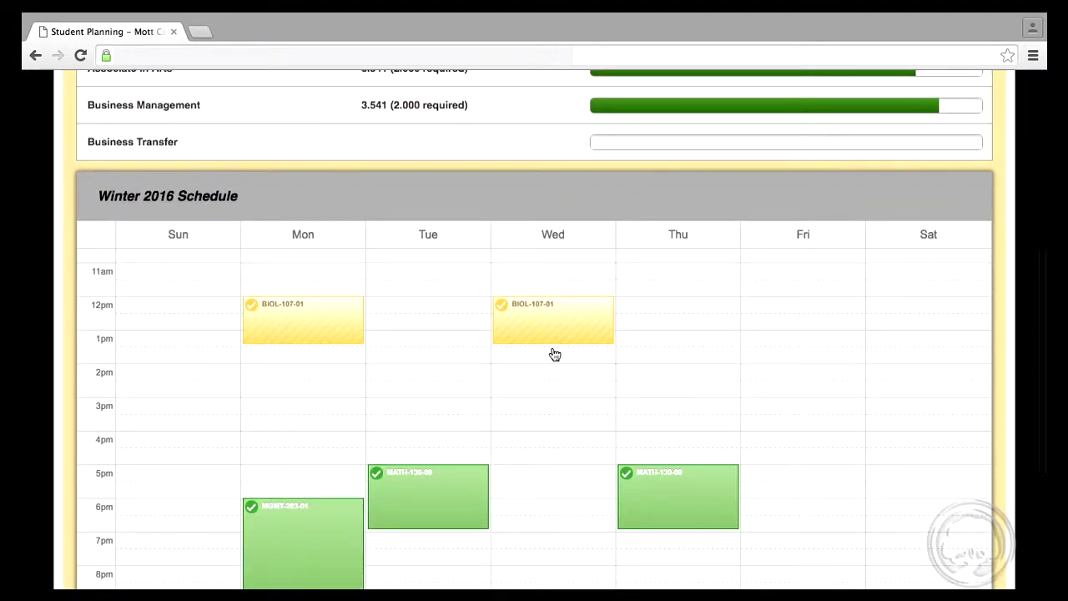
scroll(554, 354, "down", 1)
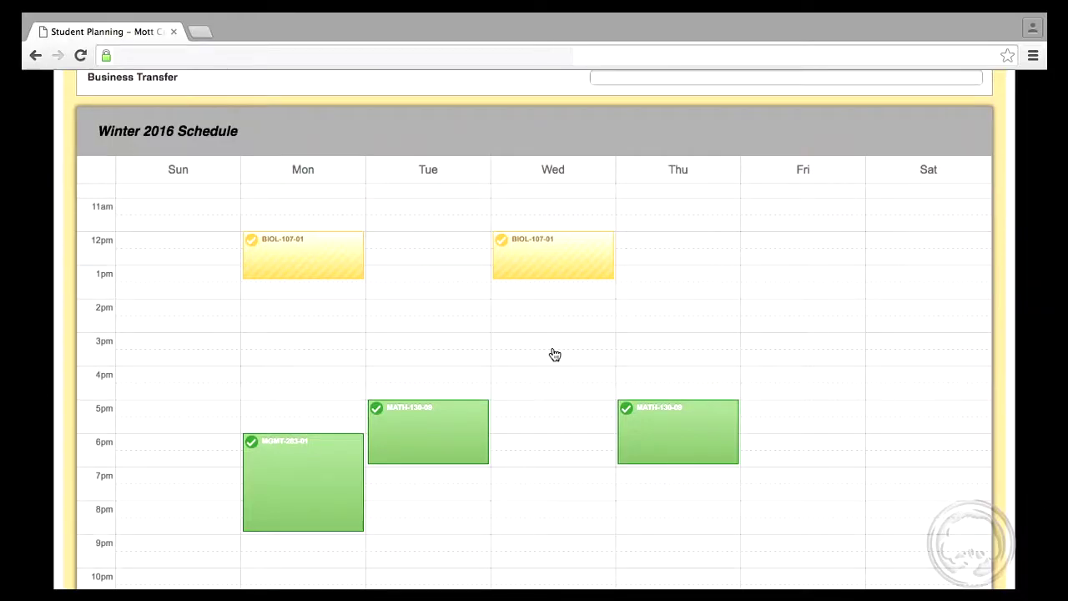
scroll(554, 353, "up", 3)
scroll(554, 354, "up", 3)
scroll(554, 354, "up", 2)
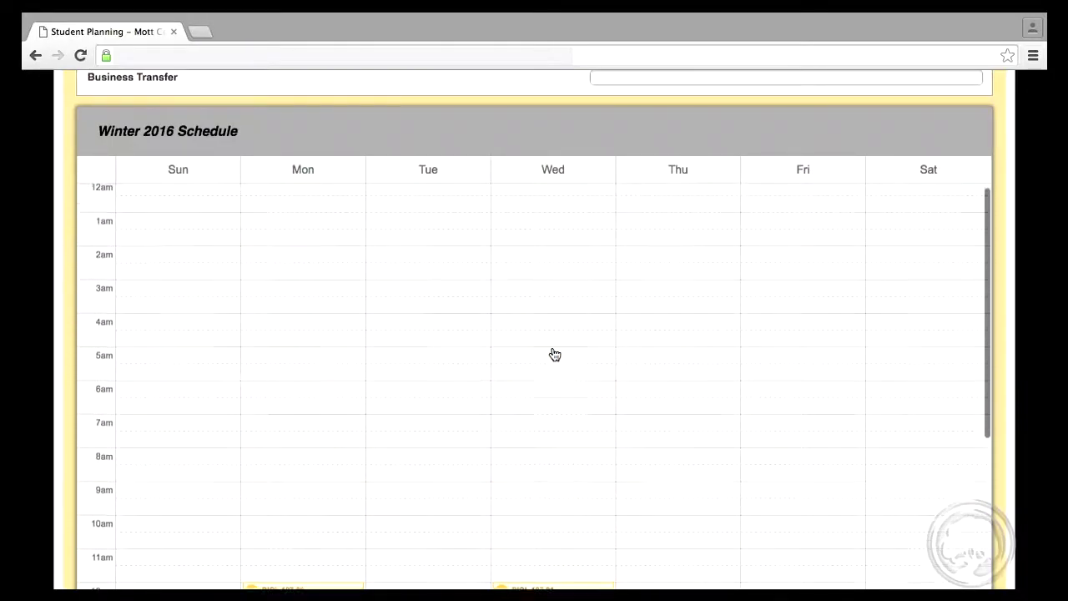
scroll(554, 354, "up", 2)
scroll(554, 354, "up", 3)
scroll(554, 354, "up", 2)
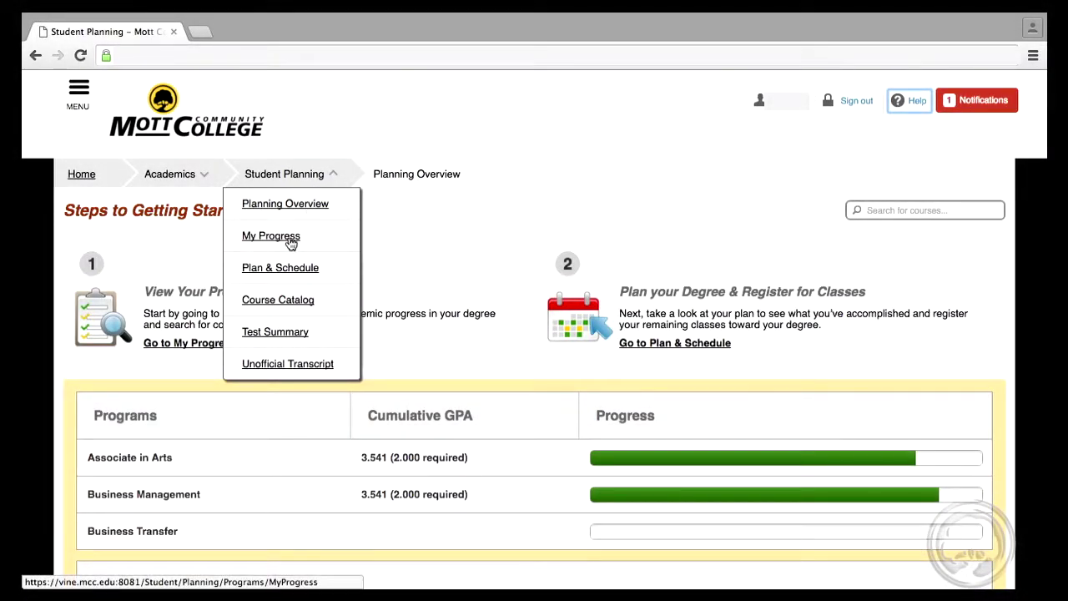
Open My Progress for the Associate in Arts program and scroll through its requirements.
left_click(289, 241)
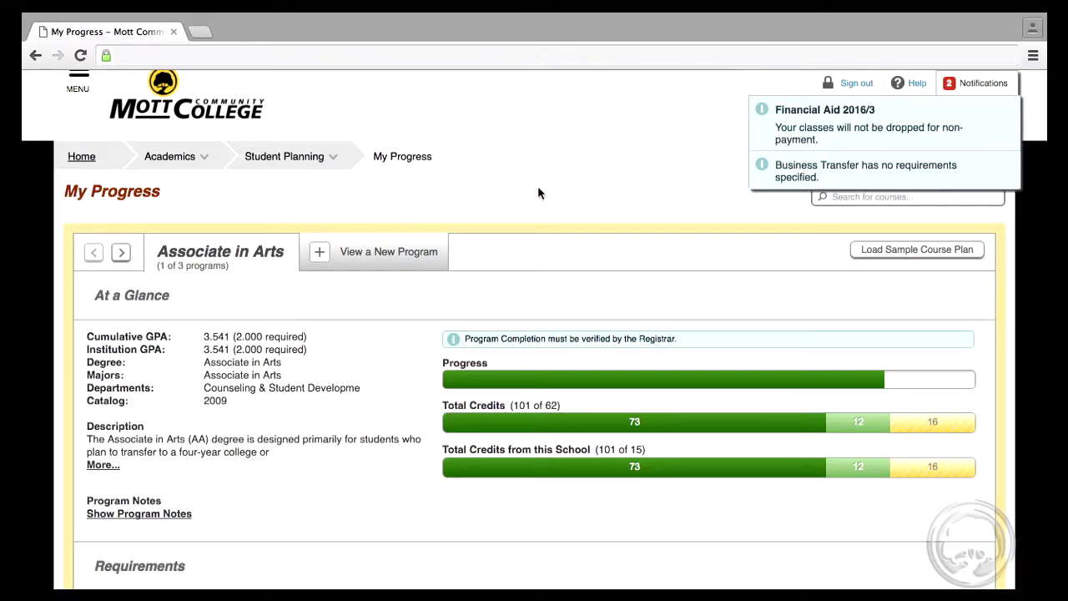
left_click(966, 87)
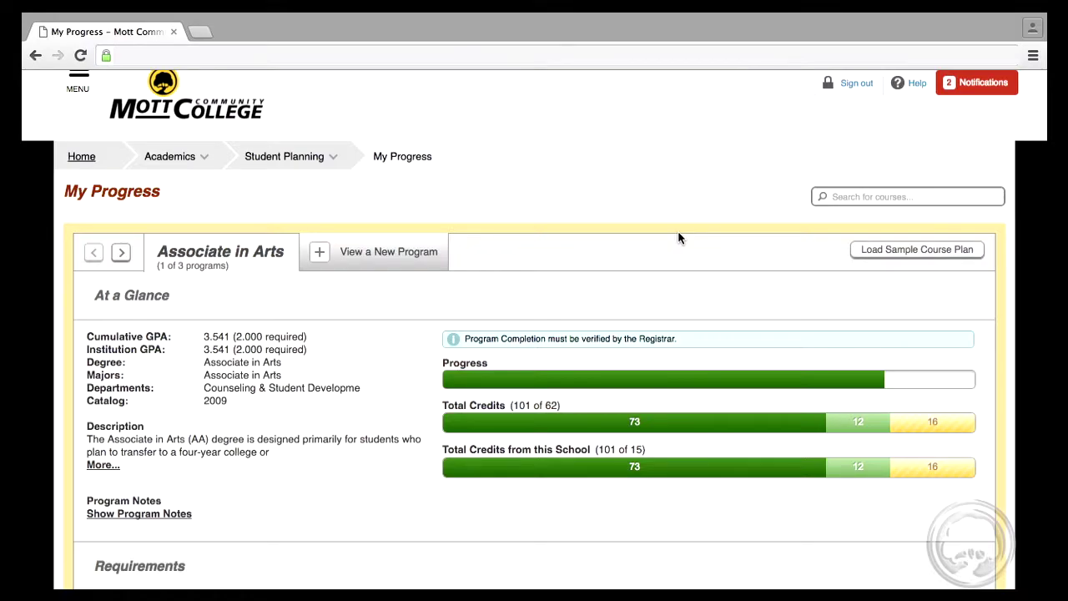
scroll(678, 238, "down", 3)
scroll(679, 238, "down", 3)
scroll(680, 238, "down", 5)
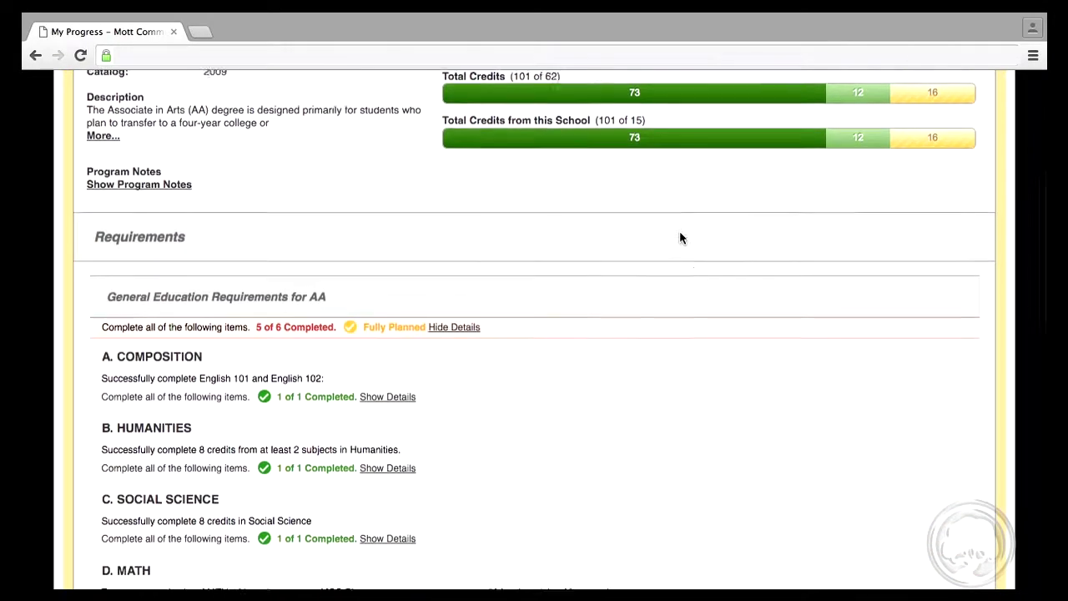
scroll(680, 237, "down", 1)
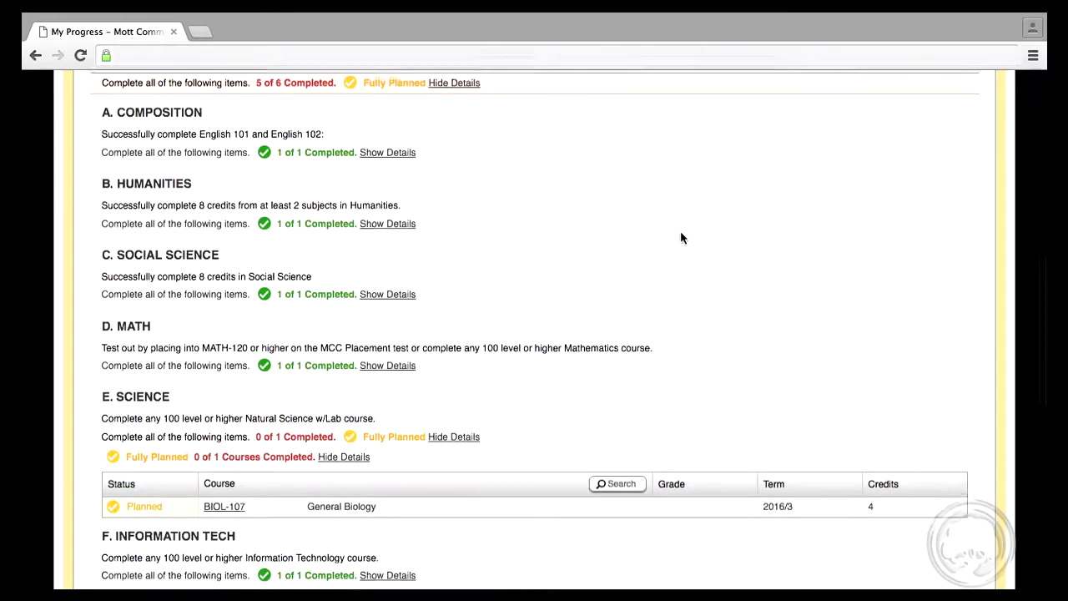
scroll(680, 238, "down", 1)
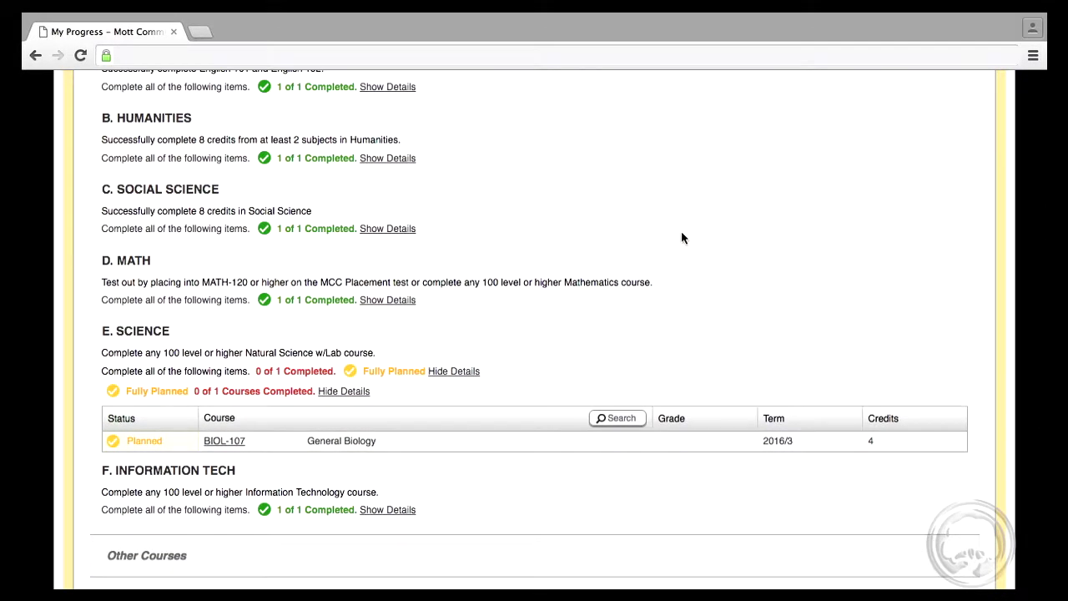
scroll(681, 238, "down", 1)
scroll(681, 238, "down", 1)
scroll(681, 237, "down", 1)
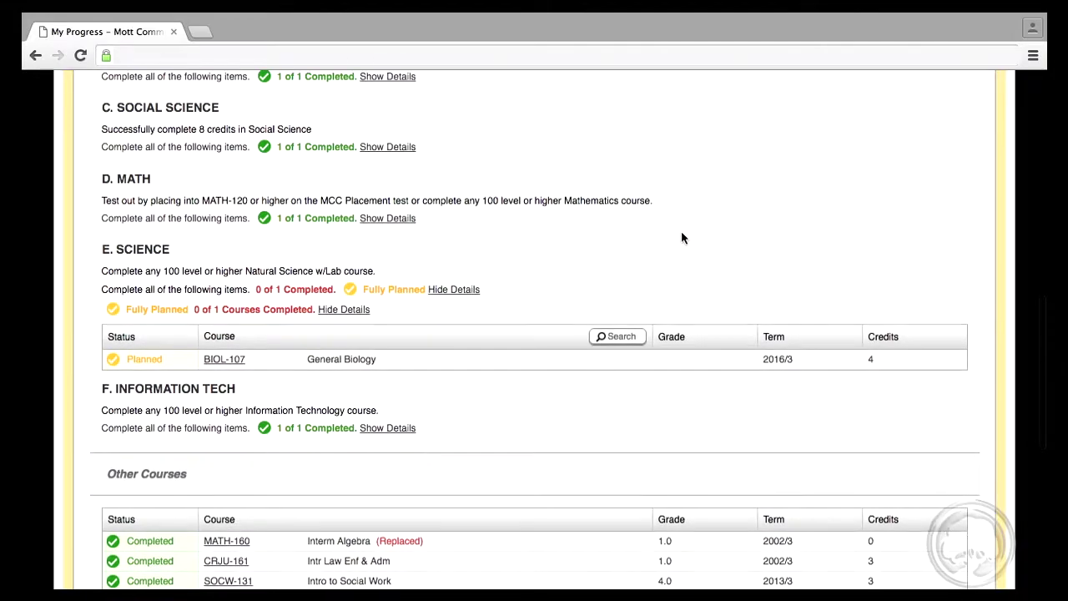
Search the catalog for courses satisfying the Science requirement.
left_click(618, 337)
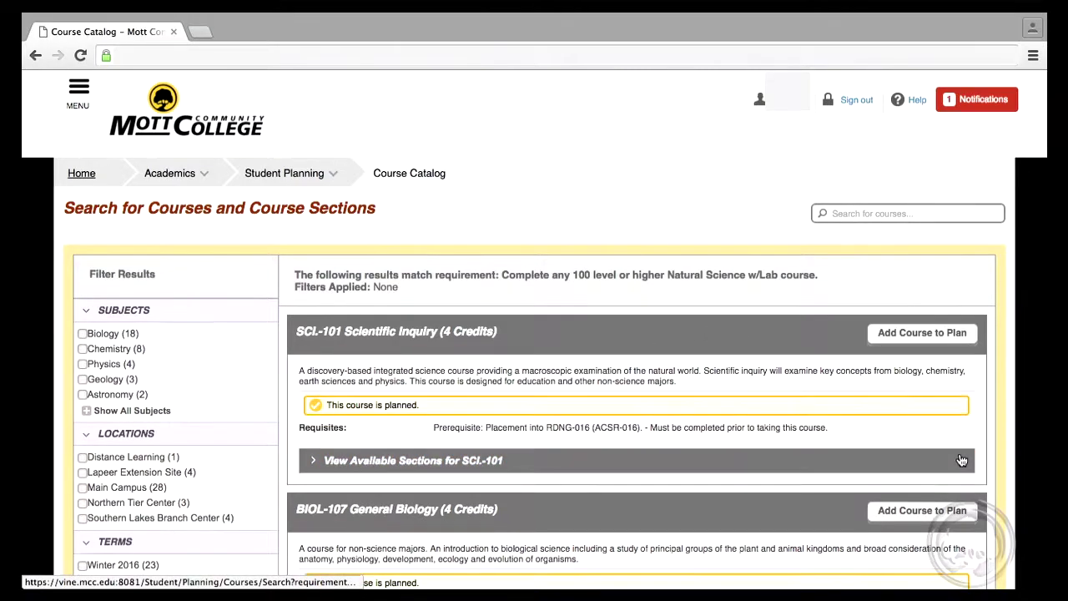
scroll(960, 453, "down", 5)
scroll(960, 453, "down", 2)
scroll(960, 453, "down", 4)
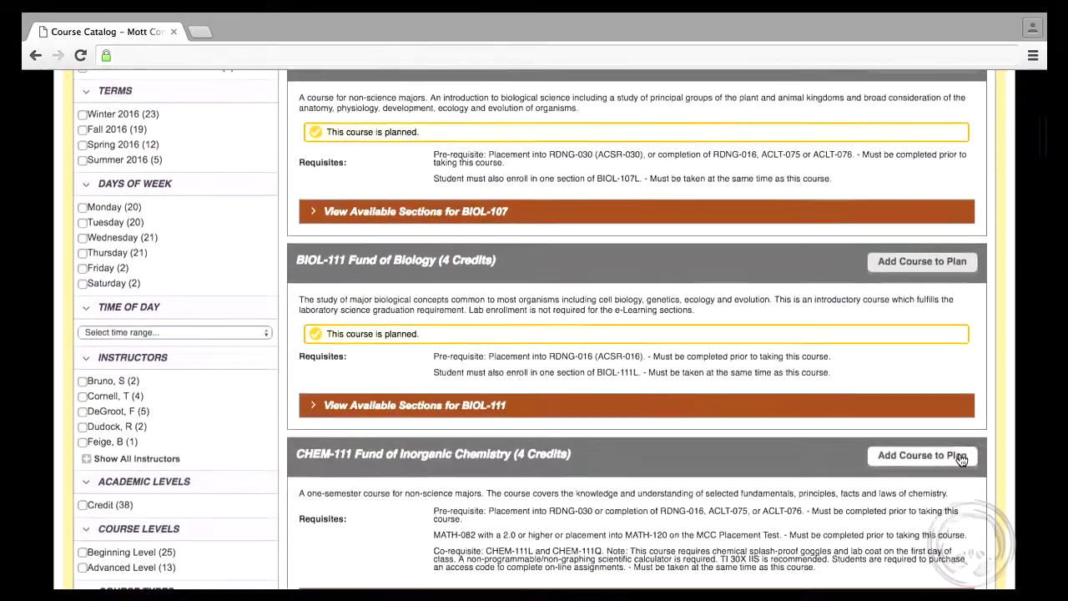
scroll(959, 458, "down", 4)
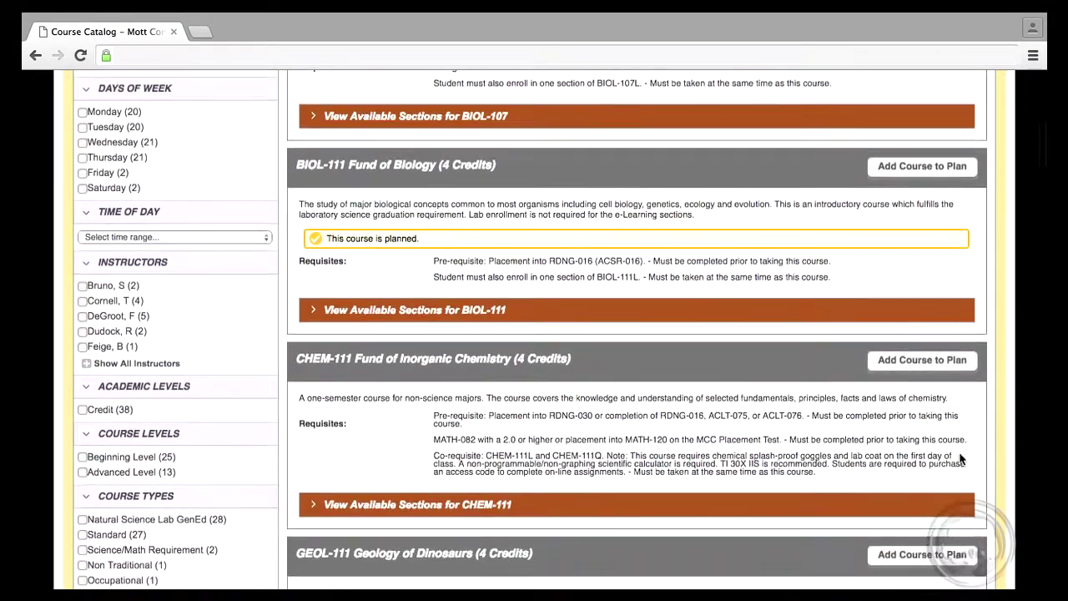
Add CHEM-111 Fund of Inorganic Chemistry to the plan for Summer 2016.
left_click(960, 360)
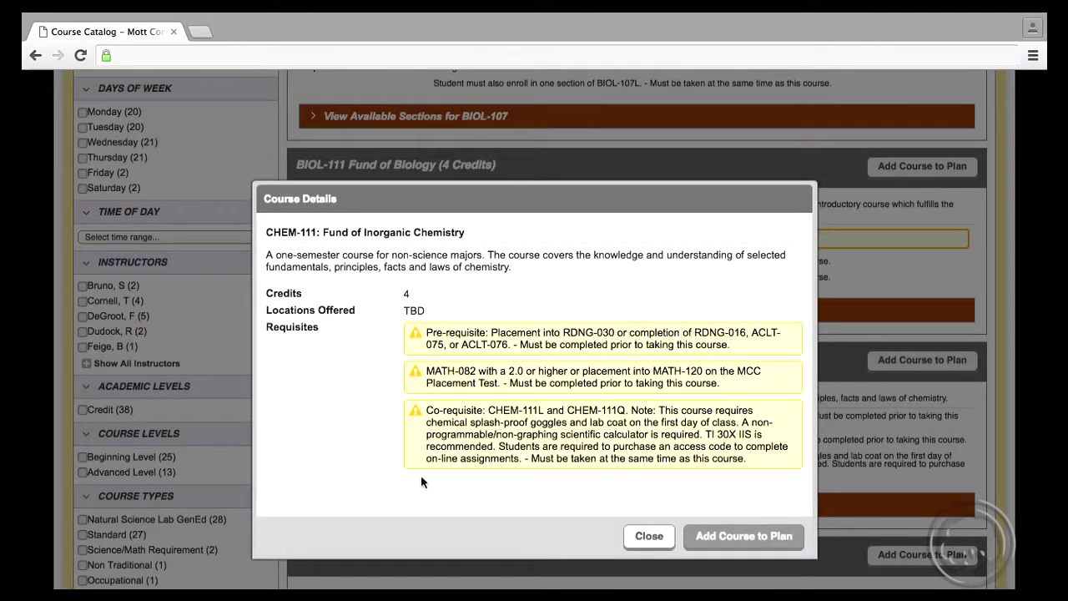
scroll(403, 484, "down", 1)
left_click(398, 473)
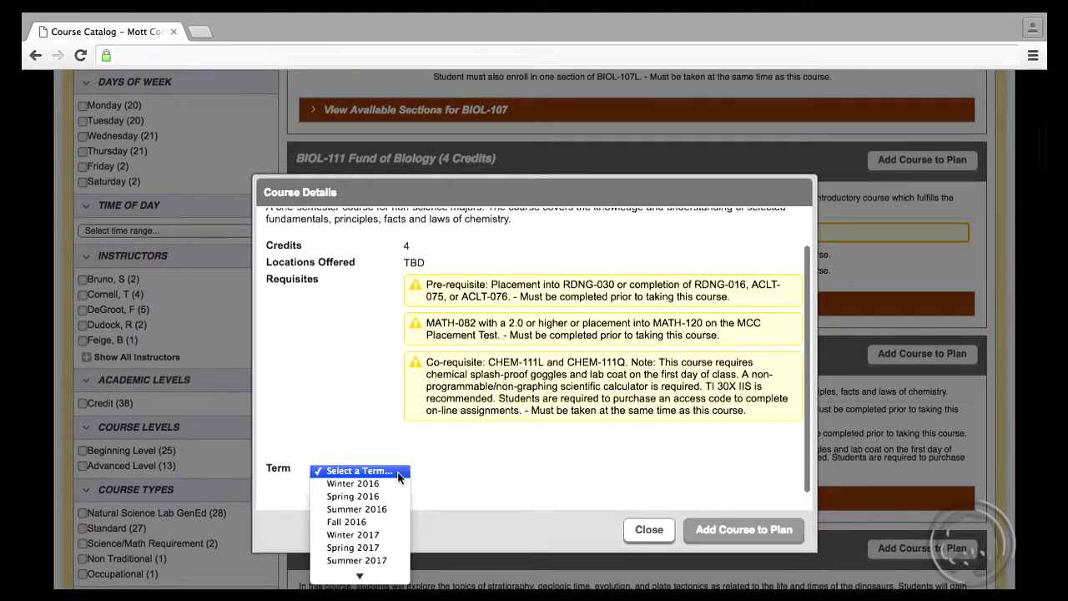
left_click(385, 509)
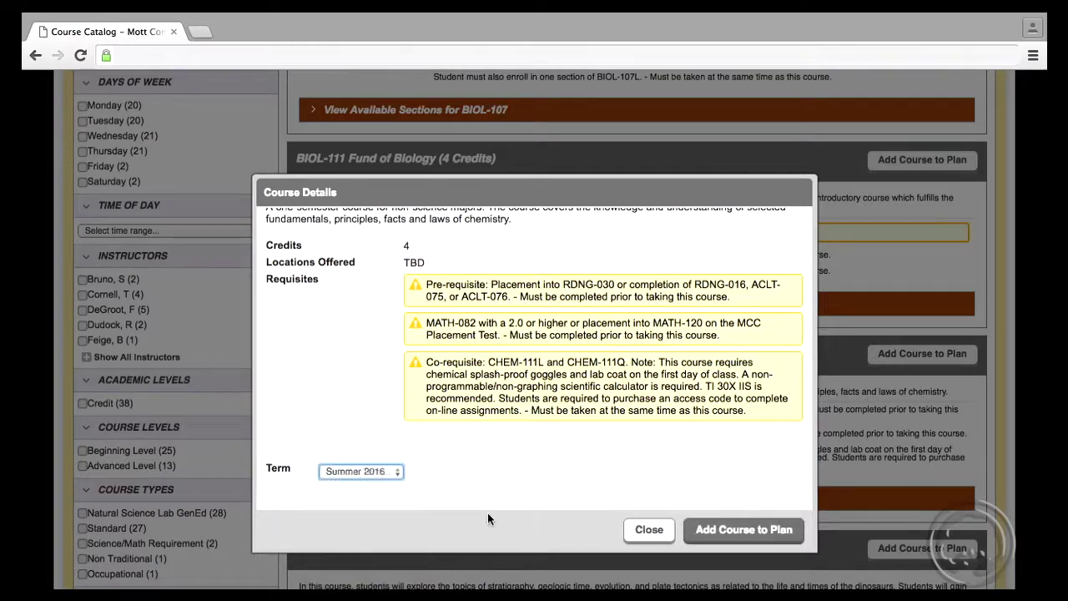
left_click(719, 529)
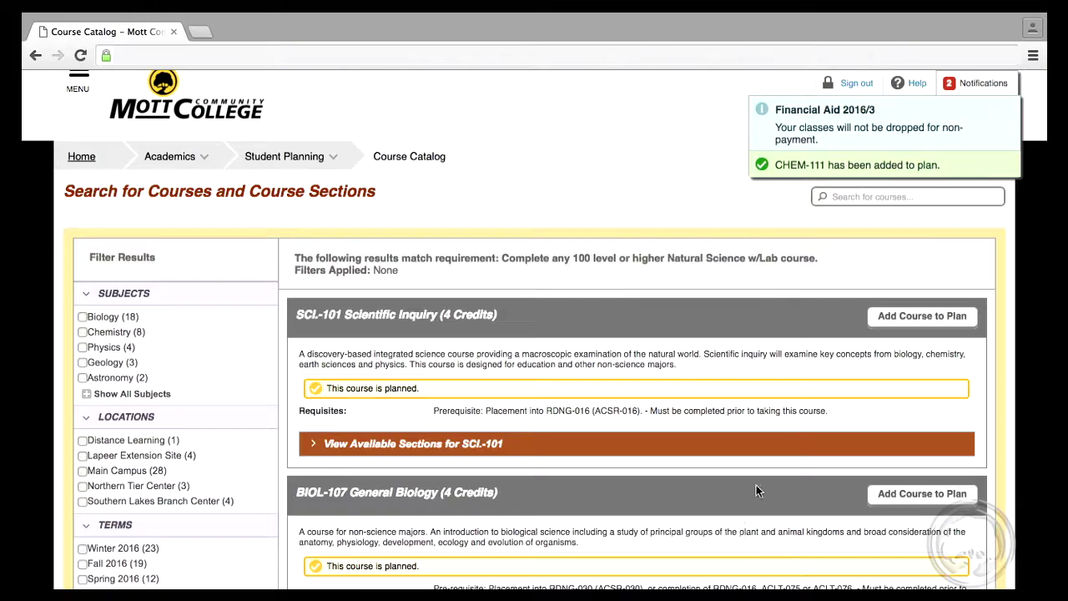
left_click(975, 82)
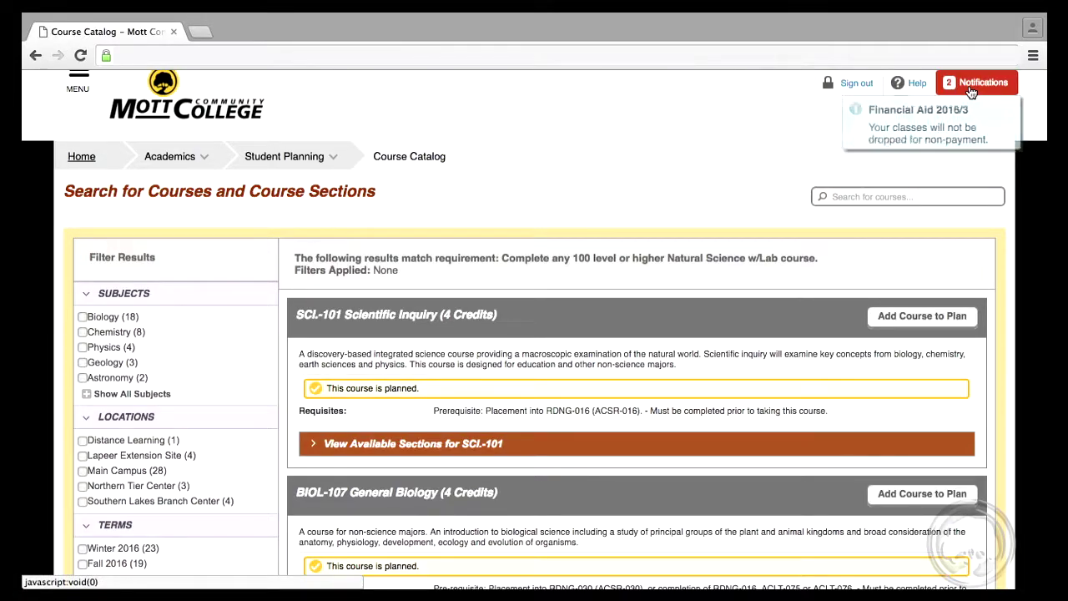
Open Plan & Schedule and view the planned terms on the Timeline.
left_click(292, 158)
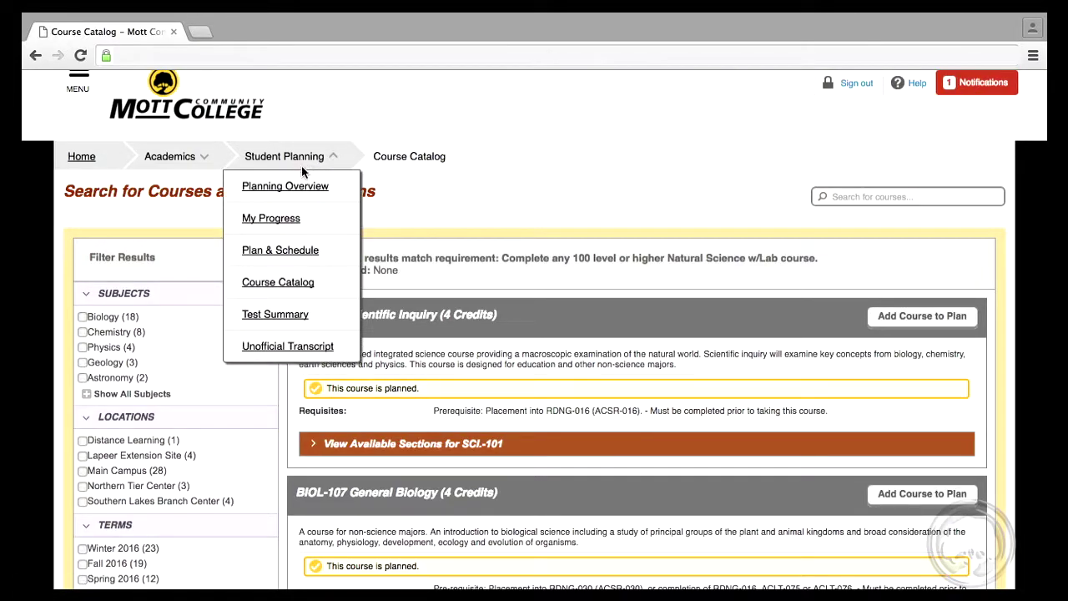
left_click(267, 260)
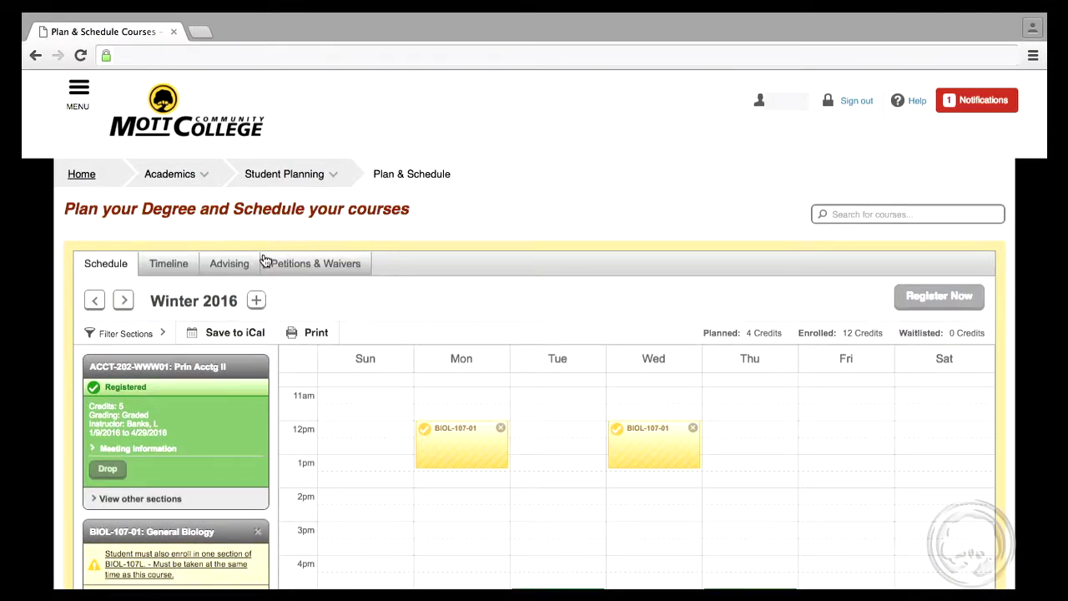
left_click(176, 265)
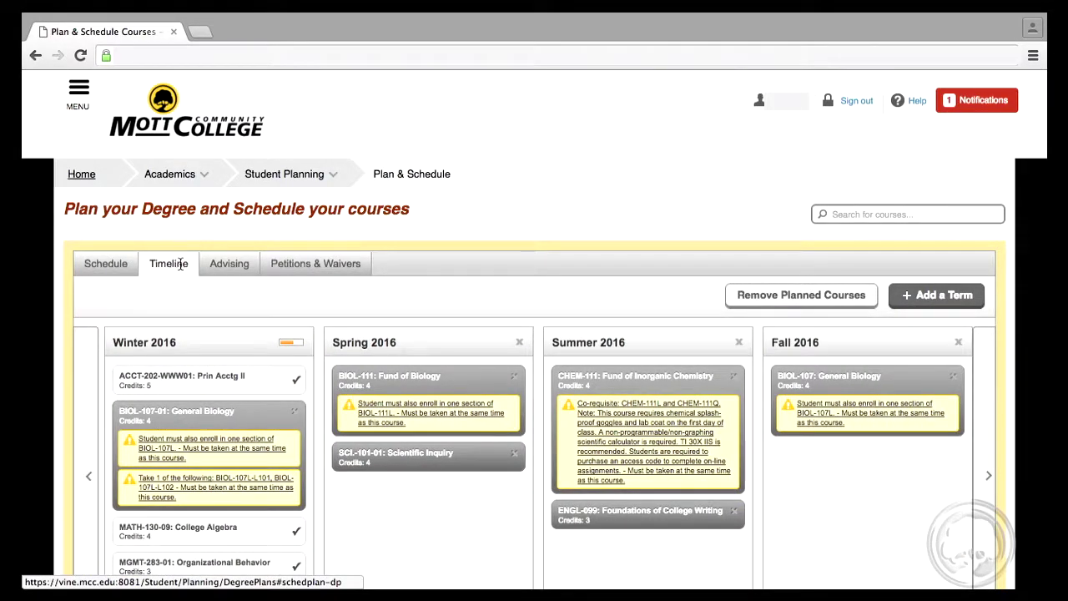
Save an advising note reading 'Added biology course'.
left_click(236, 265)
left_click(208, 362)
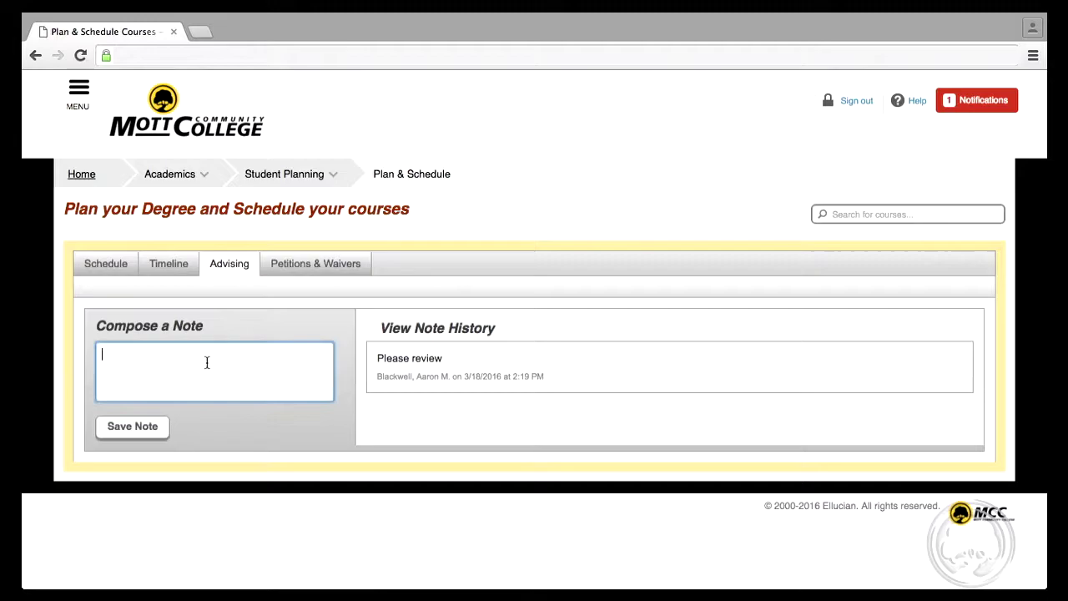
type("Added biology course")
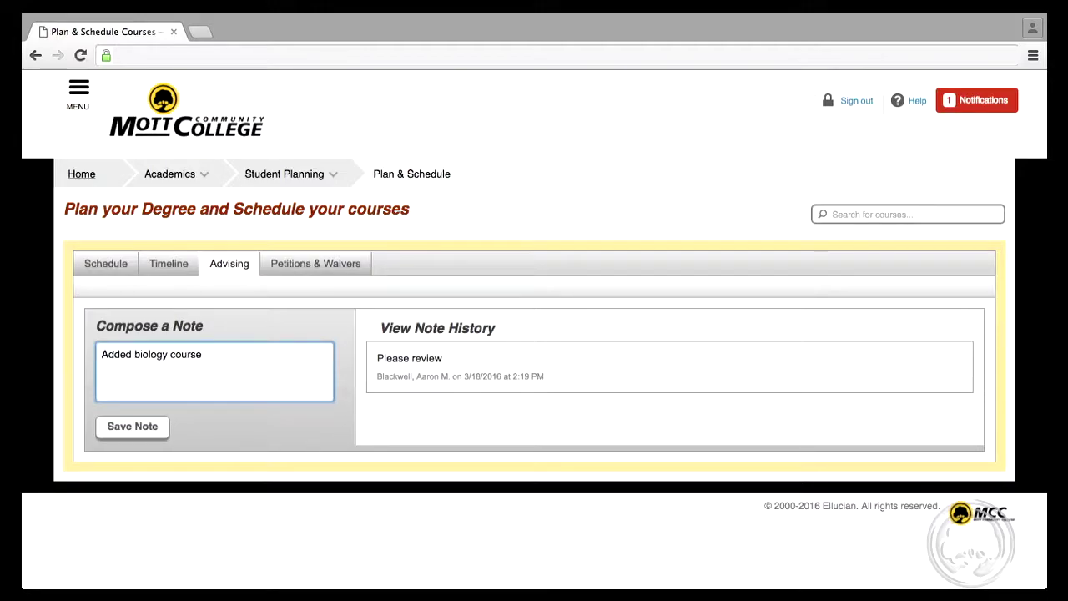
left_click(132, 427)
left_click(315, 175)
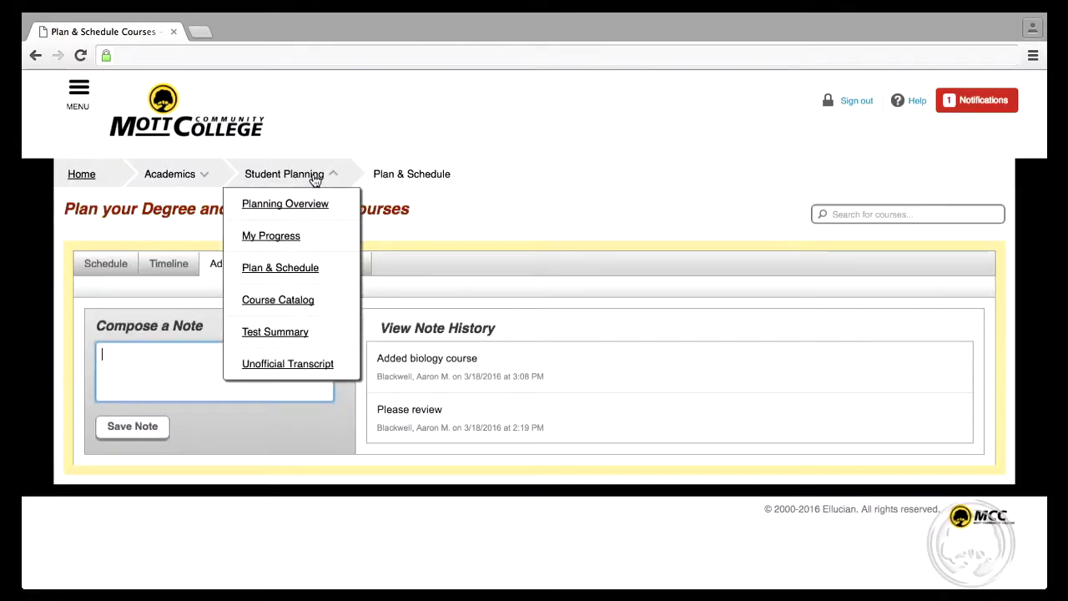
Search the course catalog subjects for 'Engl' and list the 27 English courses.
left_click(294, 306)
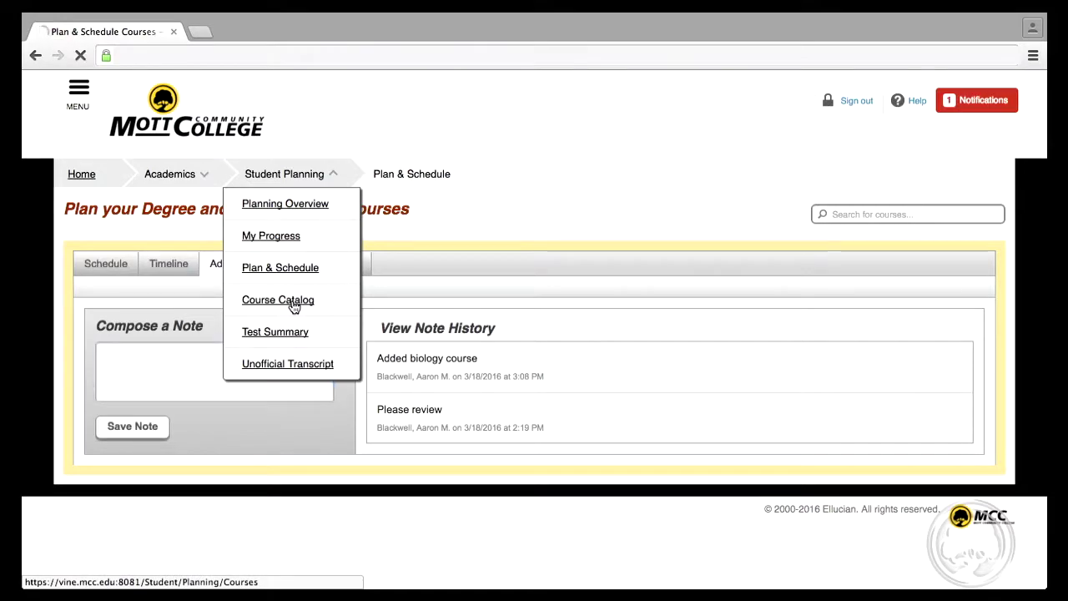
left_click(292, 277)
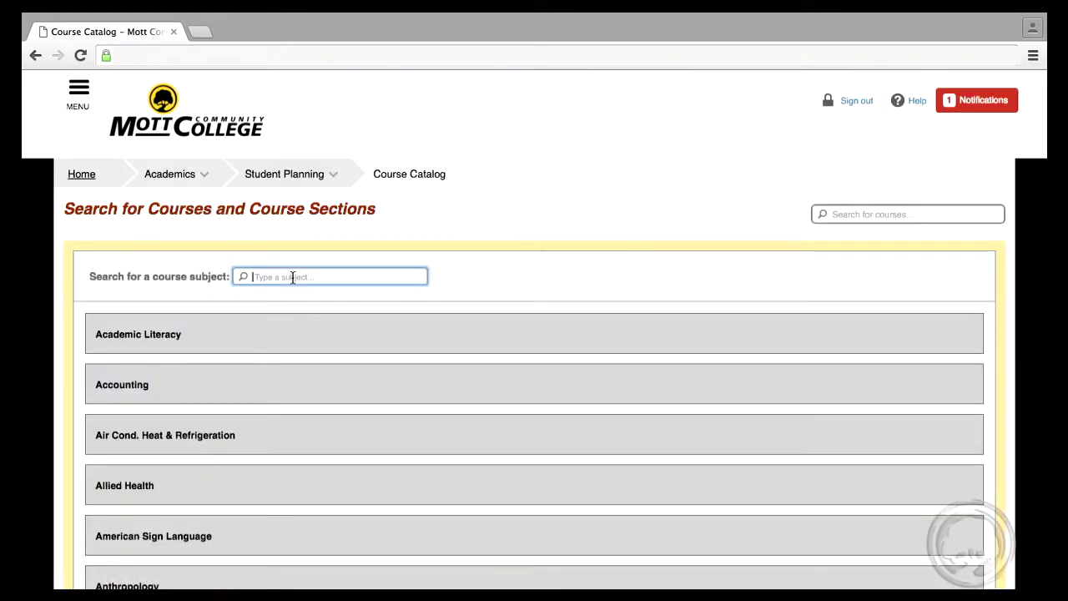
type("Eng")
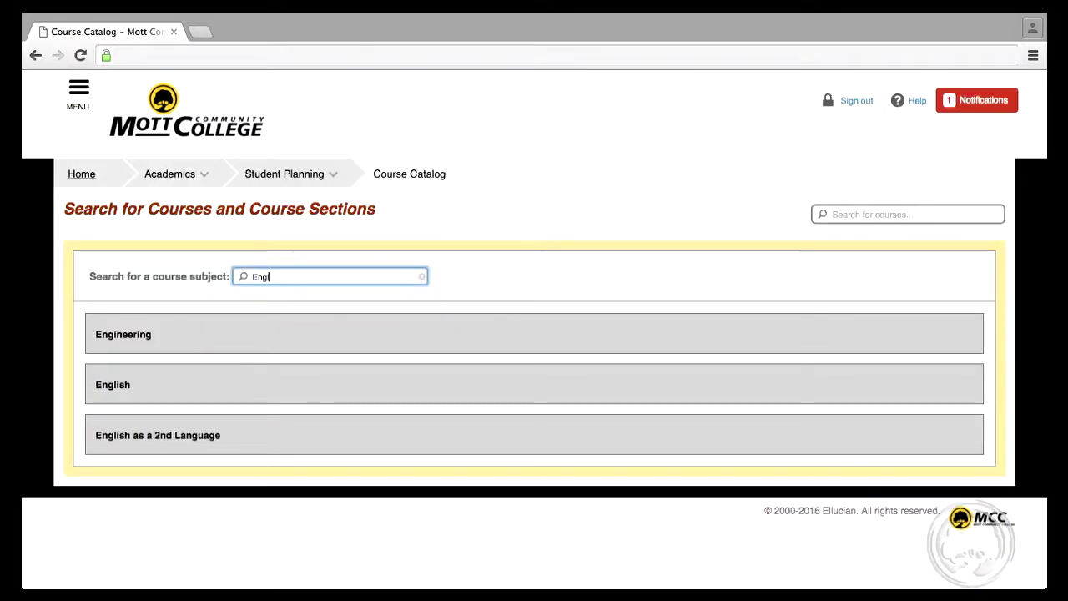
type("lish")
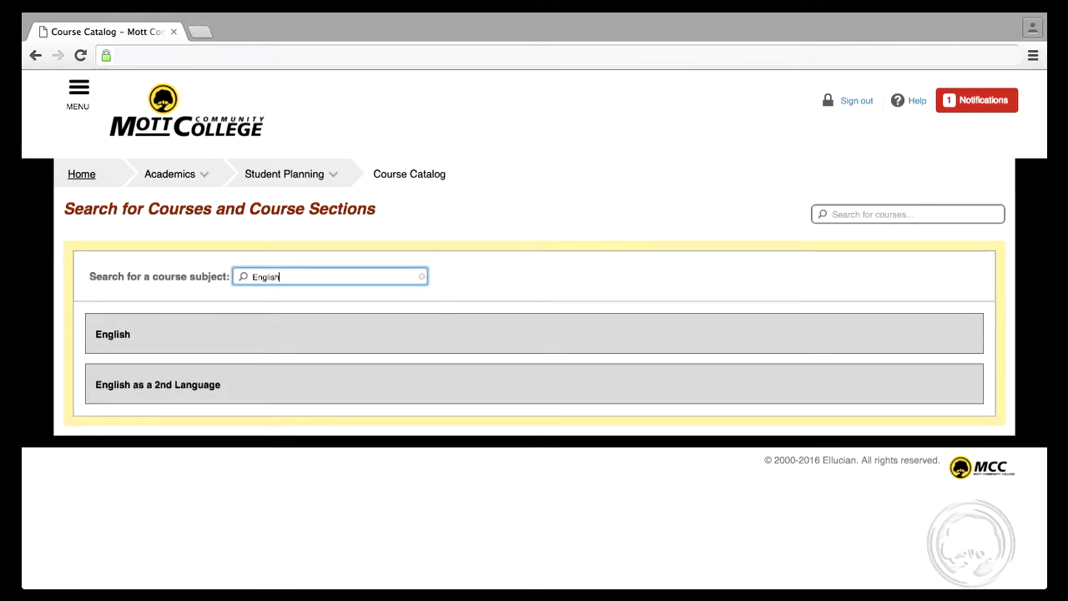
left_click(284, 336)
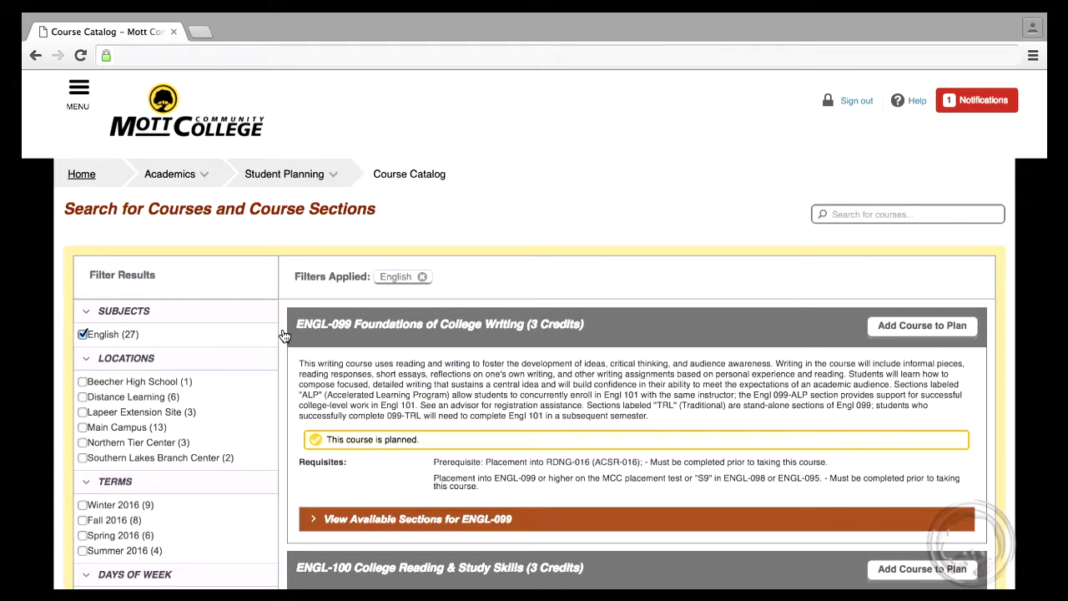
View the Test Summary, then the Unofficial Transcript page.
left_click(284, 175)
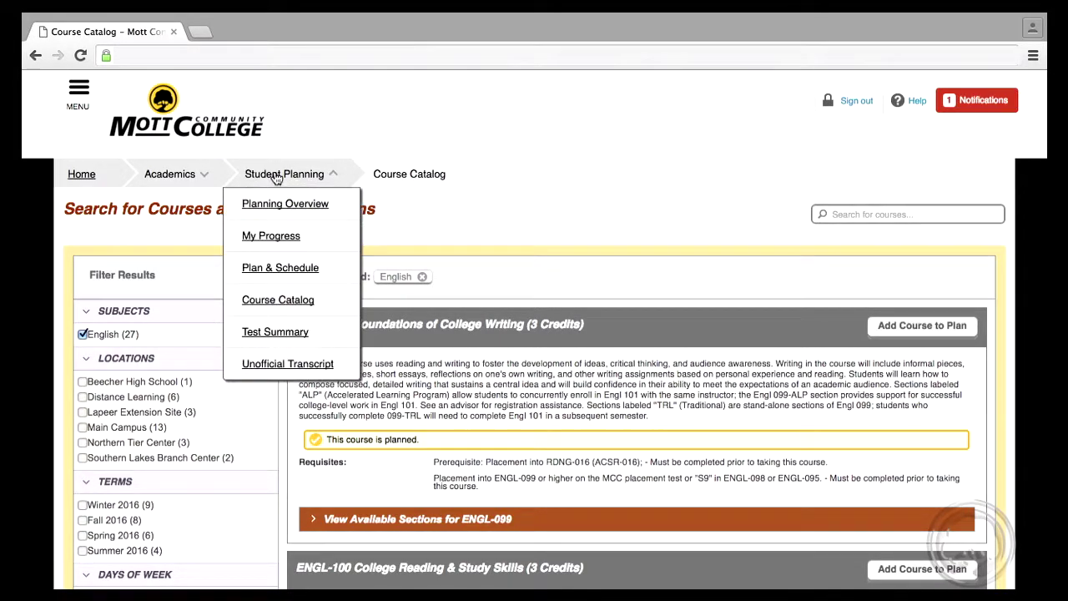
left_click(279, 334)
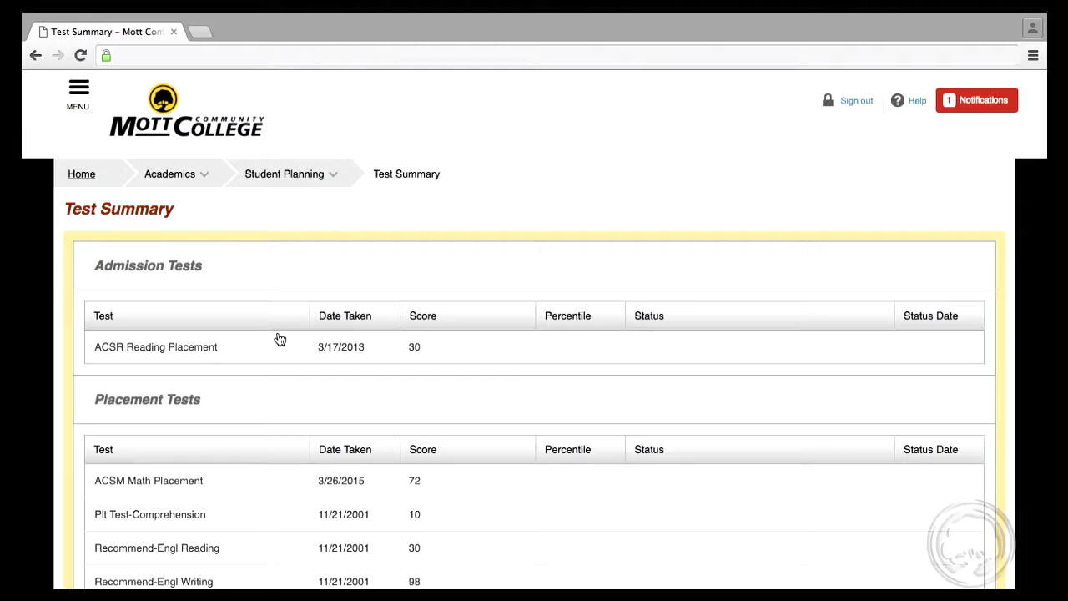
left_click(284, 174)
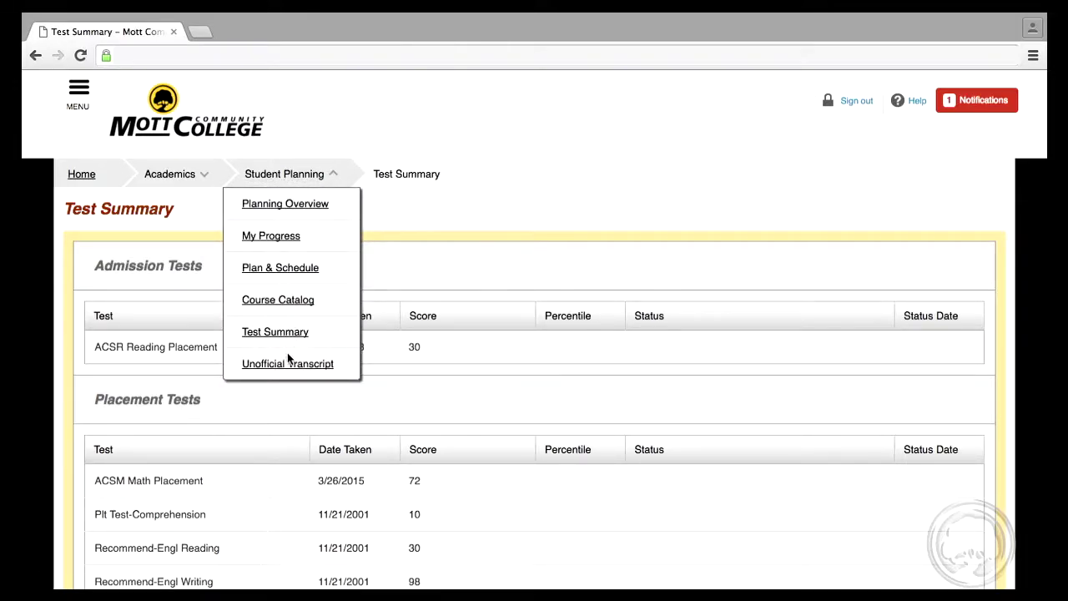
left_click(289, 365)
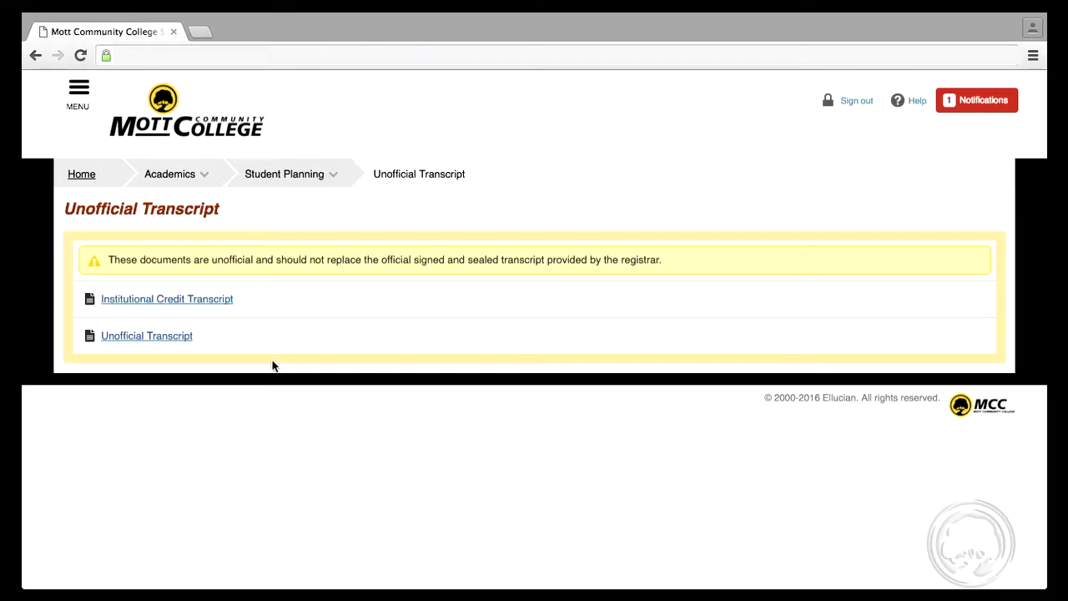
Show Student Finance Account Activity for the Fall 2015 term.
left_click(88, 177)
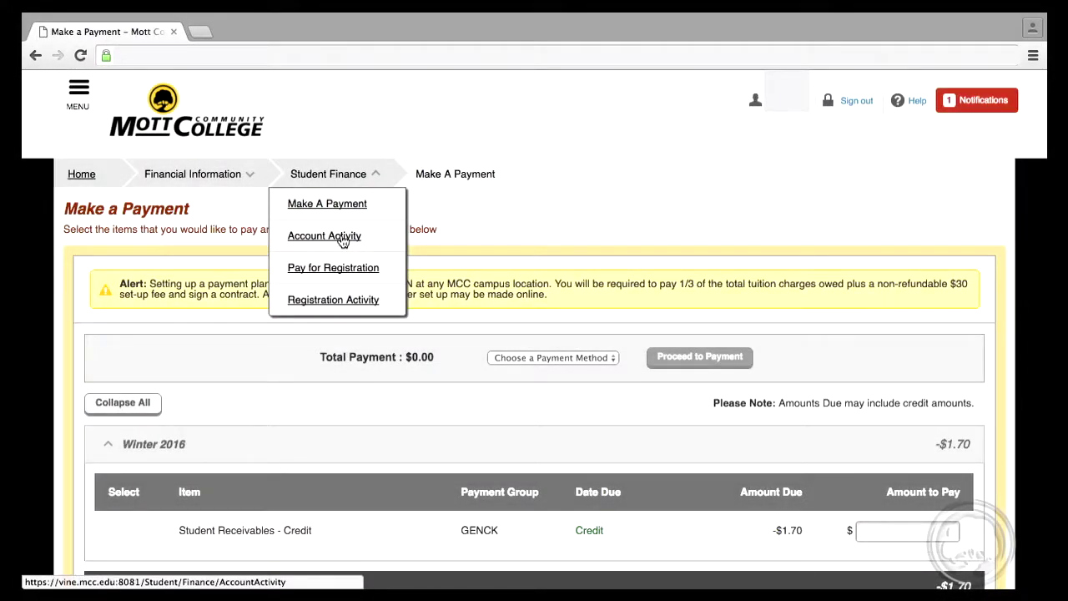
left_click(342, 238)
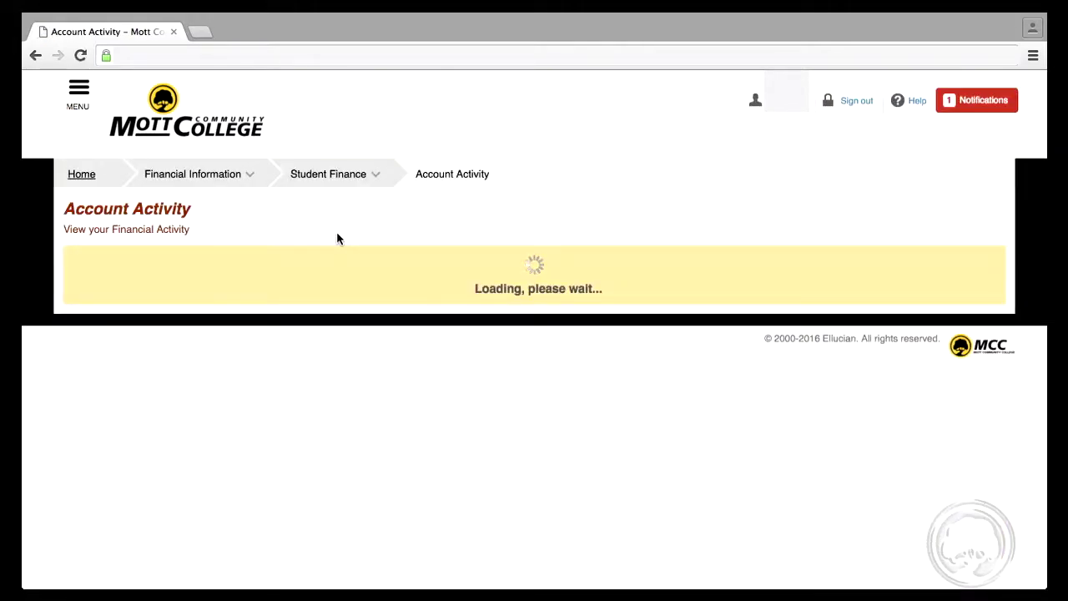
scroll(528, 377, "down", 1)
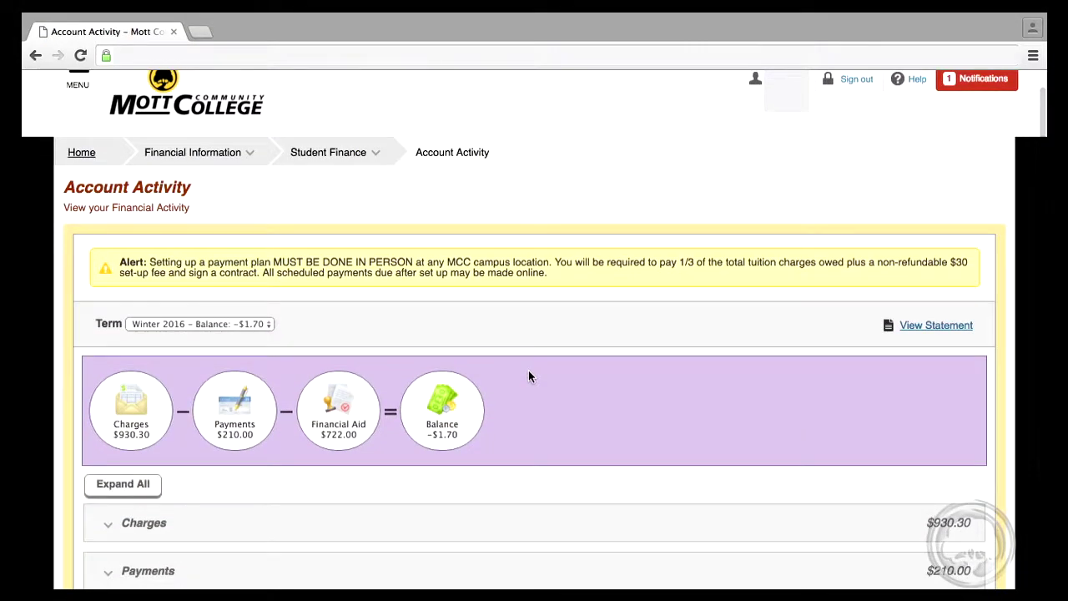
scroll(528, 376, "down", 3)
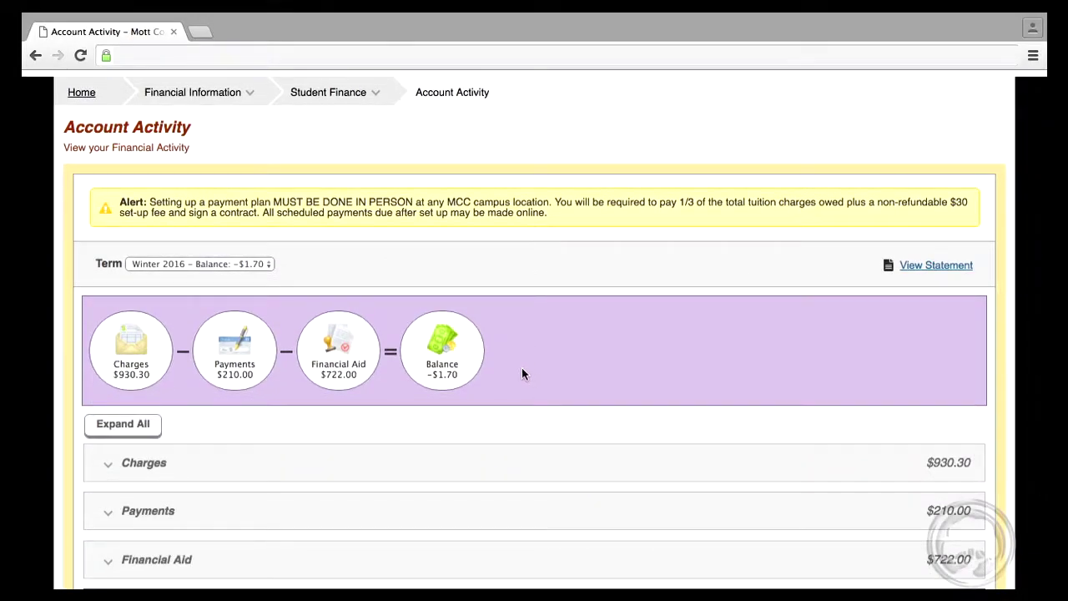
left_click(269, 264)
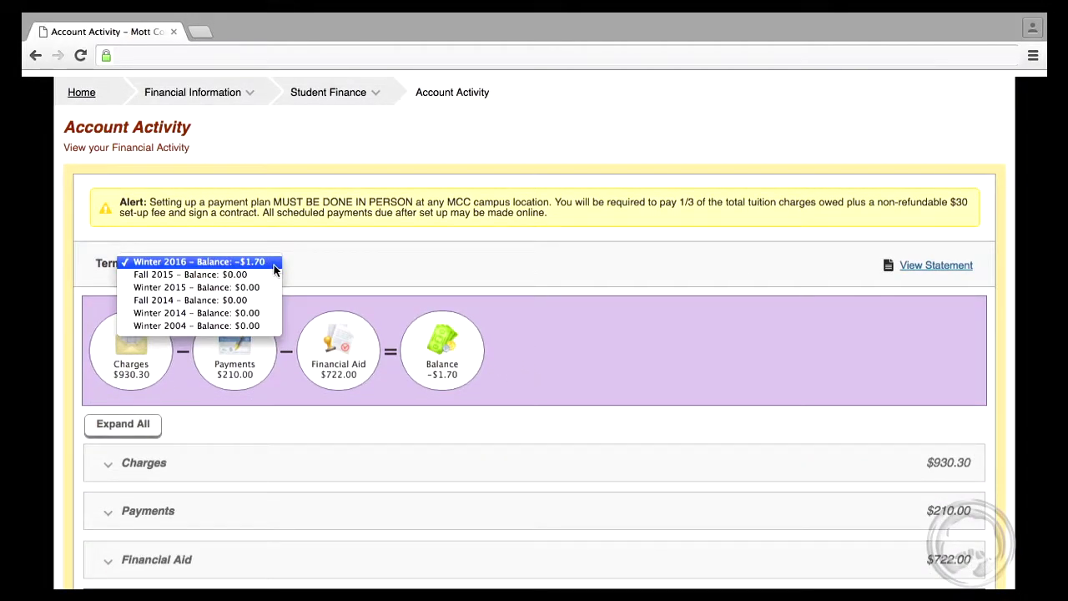
left_click(266, 274)
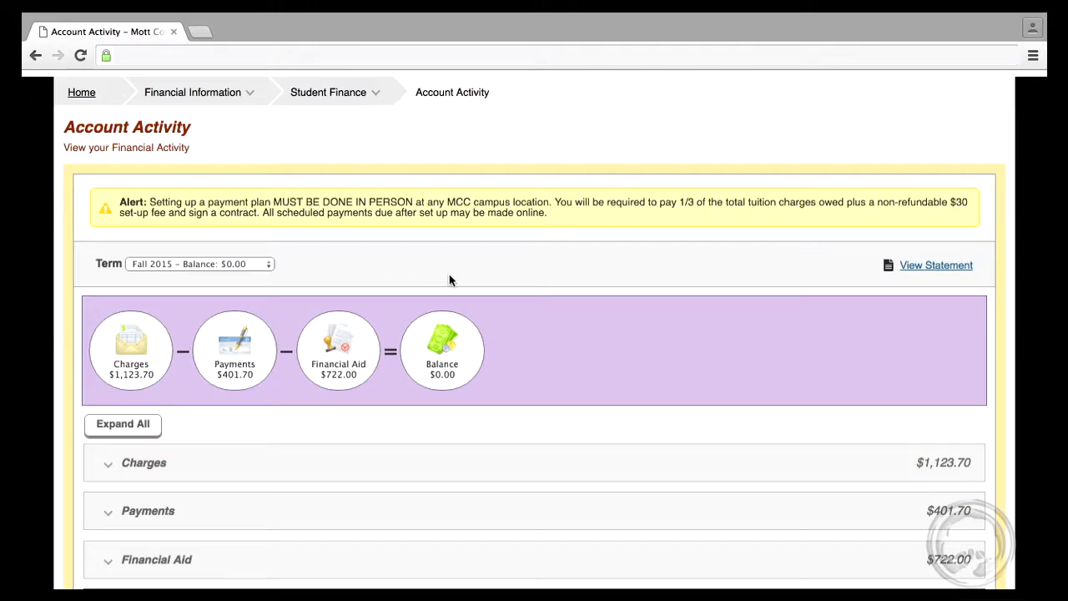
Open the Fall 2015 statement PDF, scroll to its Course Schedule, then close it.
left_click(927, 265)
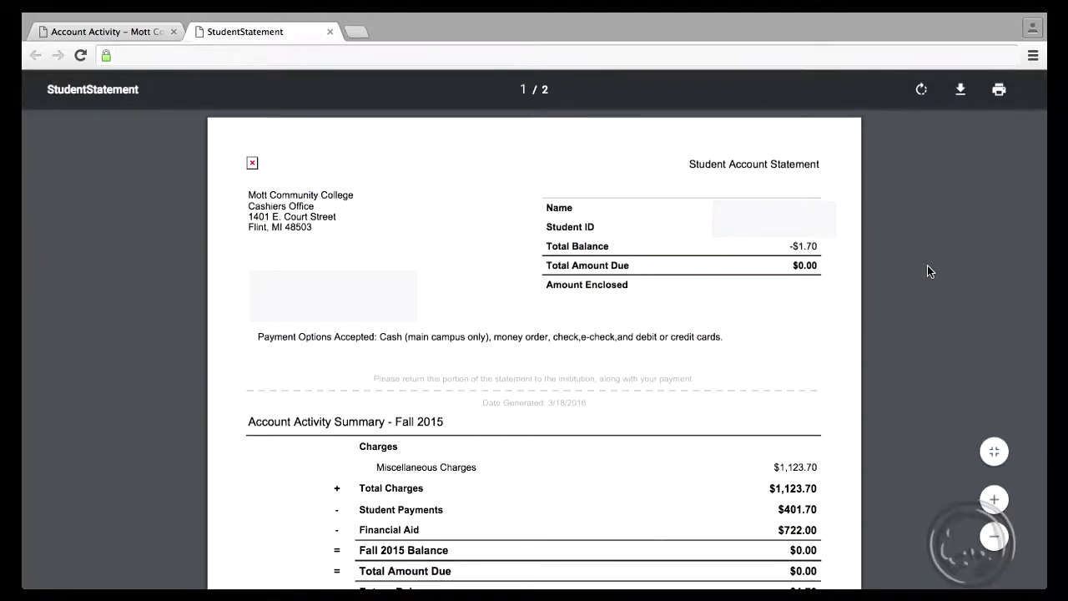
scroll(927, 266, "down", 1)
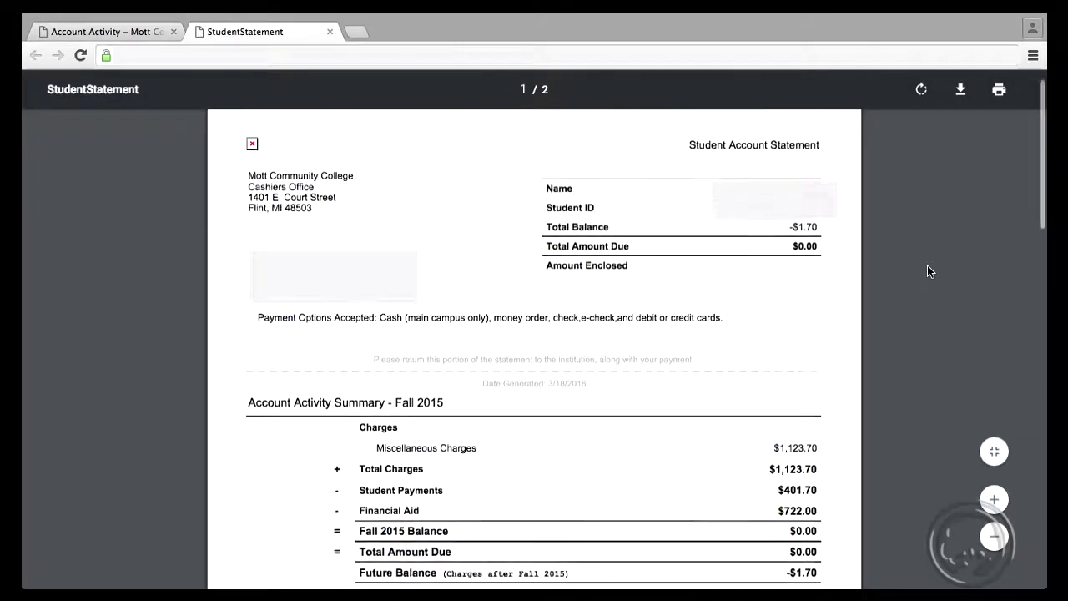
scroll(927, 265, "down", 3)
scroll(927, 271, "down", 2)
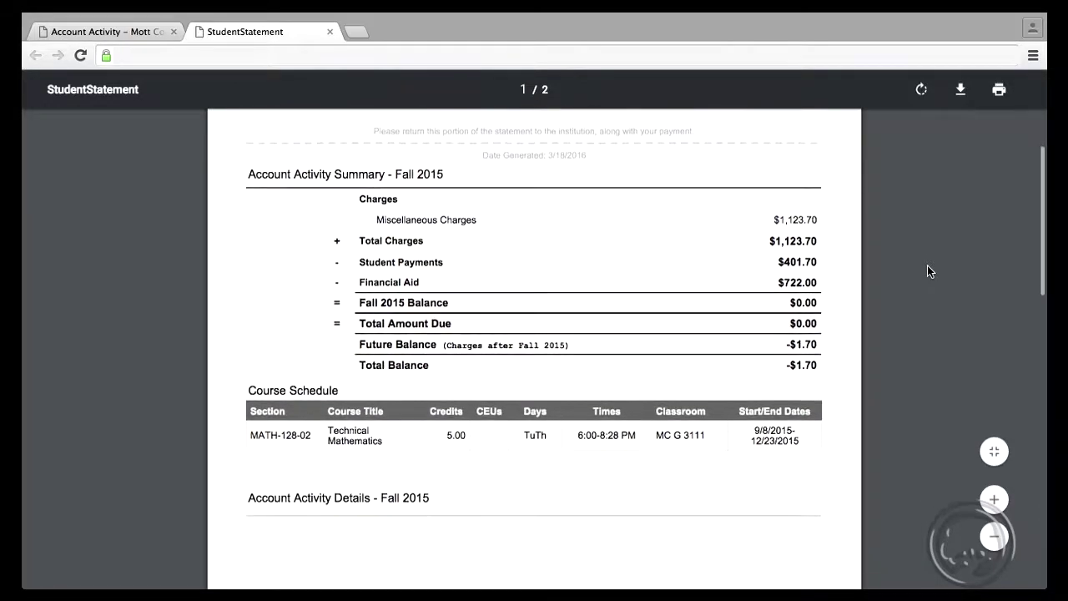
left_click(329, 32)
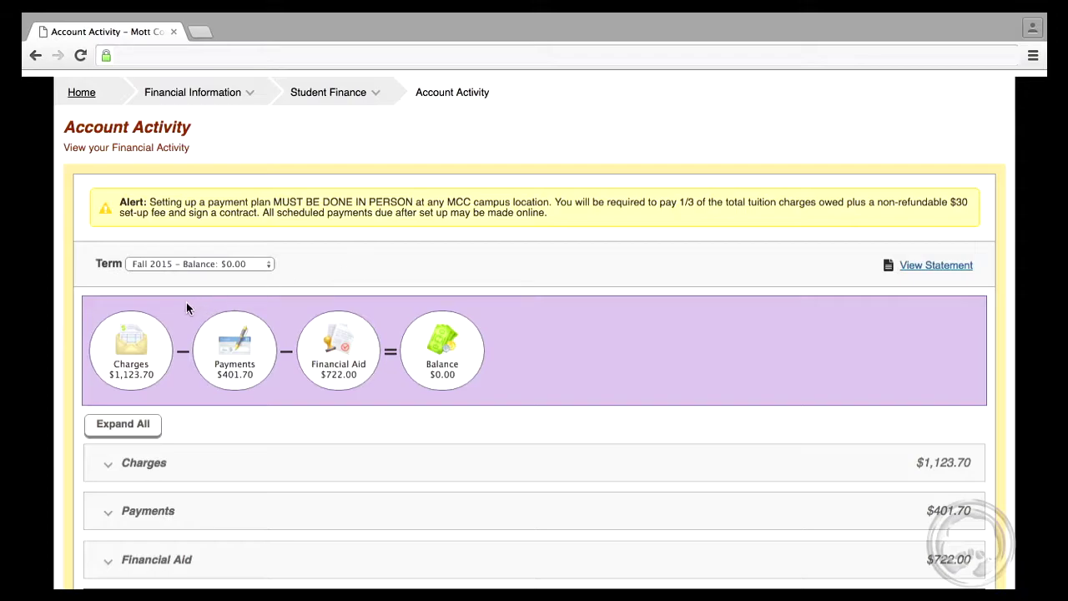
Expand Charges, Payments and every other Fall 2015 account activity section.
left_click(140, 339)
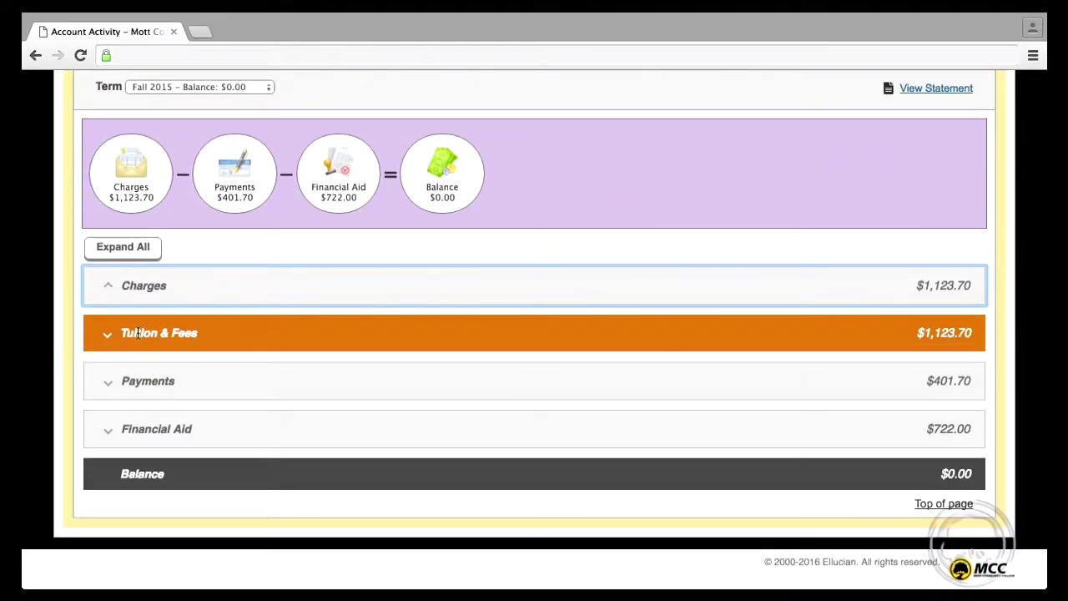
left_click(223, 200)
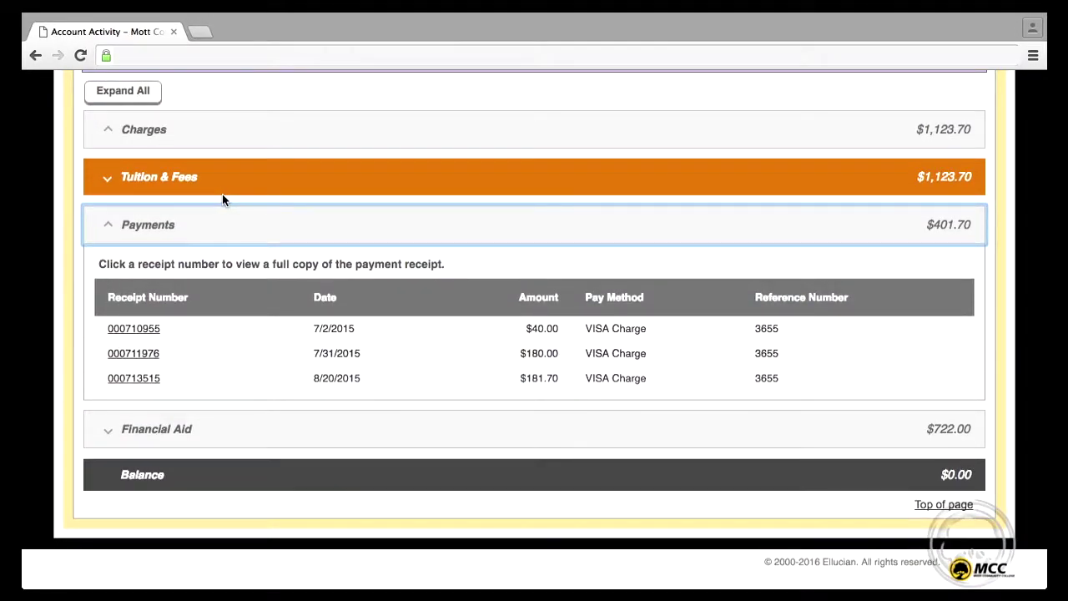
left_click(146, 93)
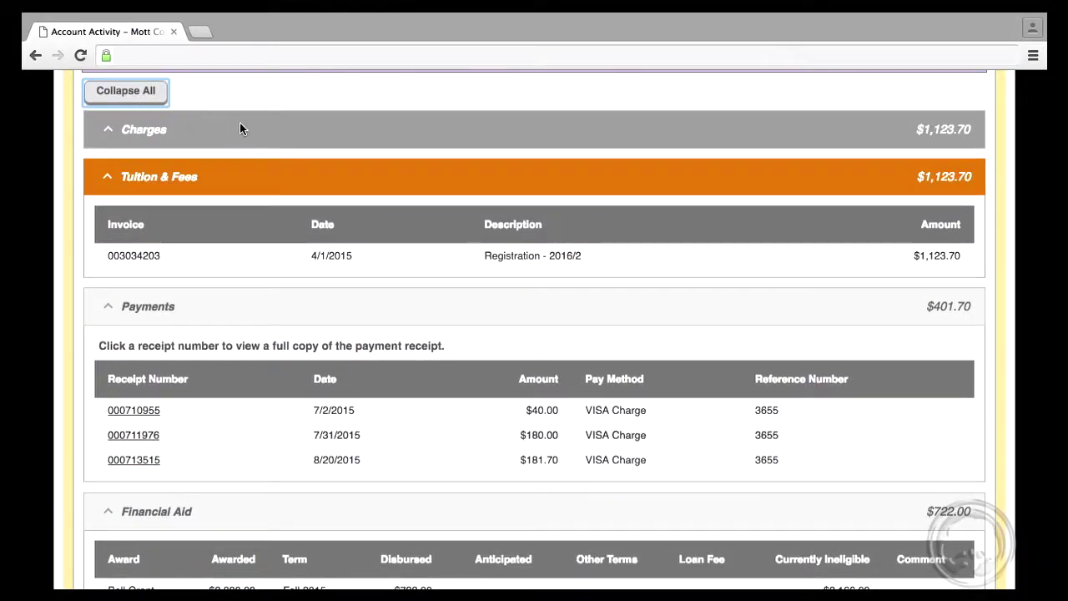
scroll(236, 128, "up", 3)
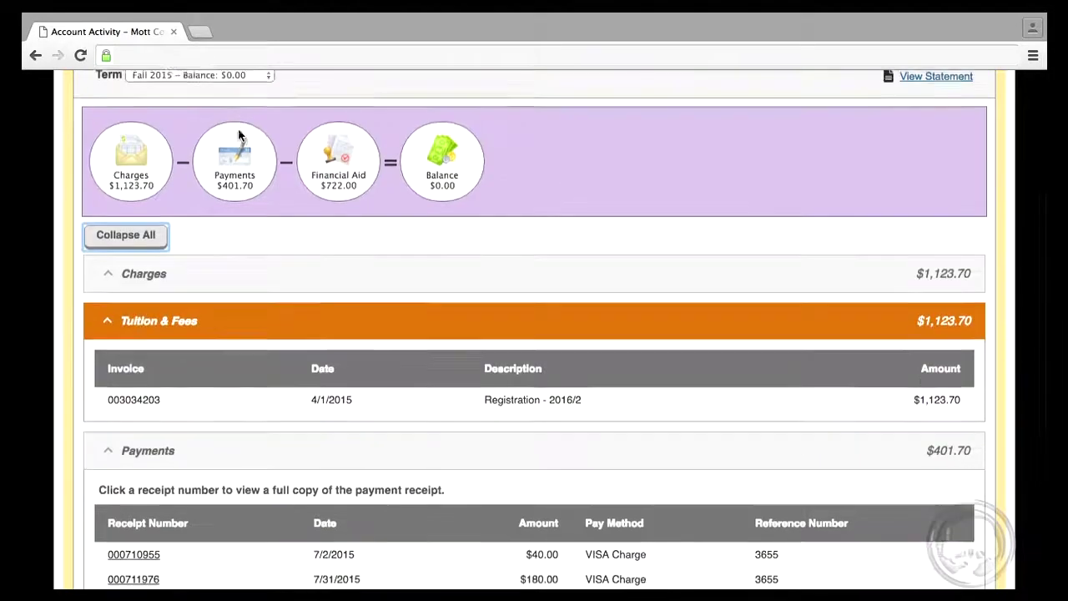
scroll(246, 135, "up", 3)
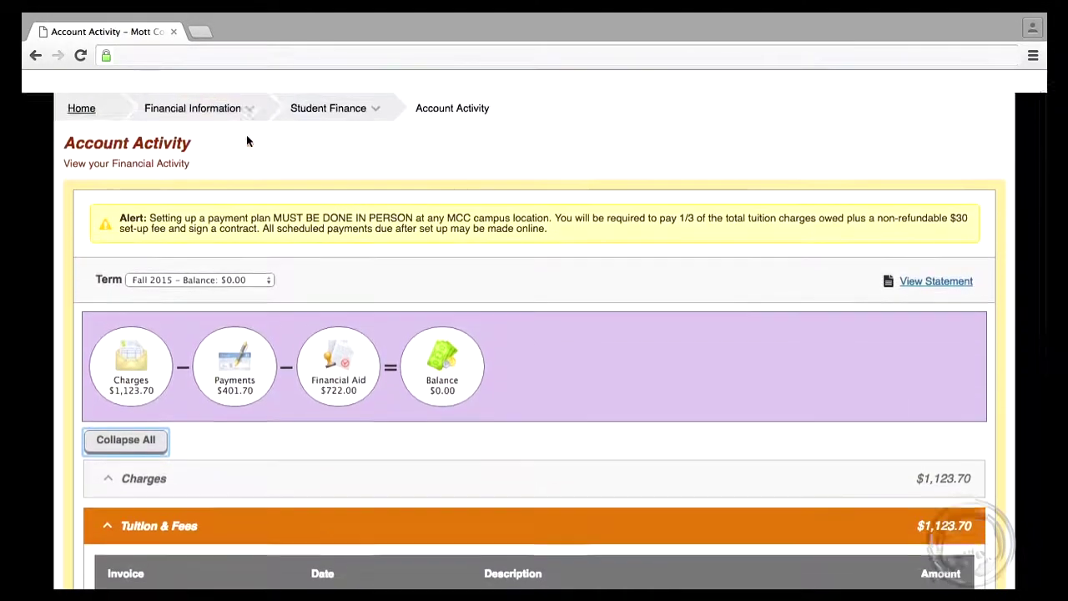
Open Financial Aid home and review application status, checklist and $48,000 loan history.
left_click(194, 171)
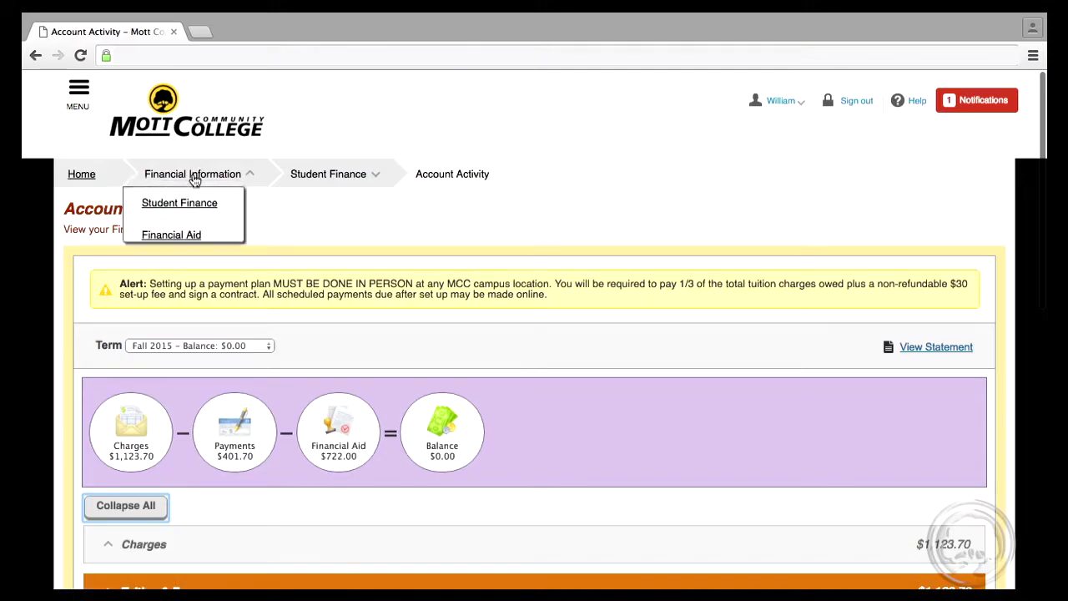
left_click(194, 237)
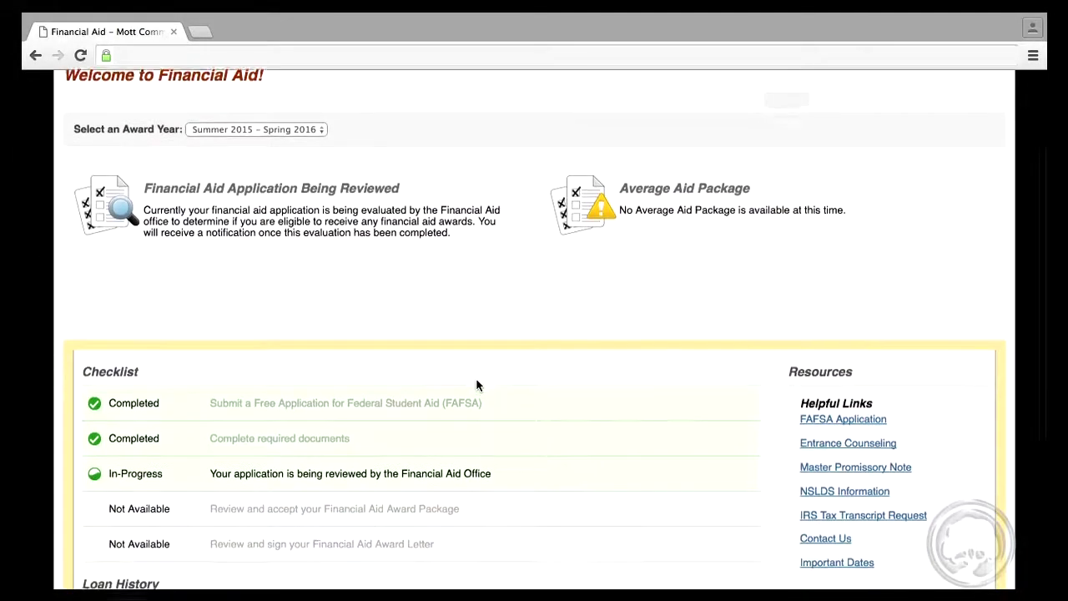
scroll(477, 385, "down", 3)
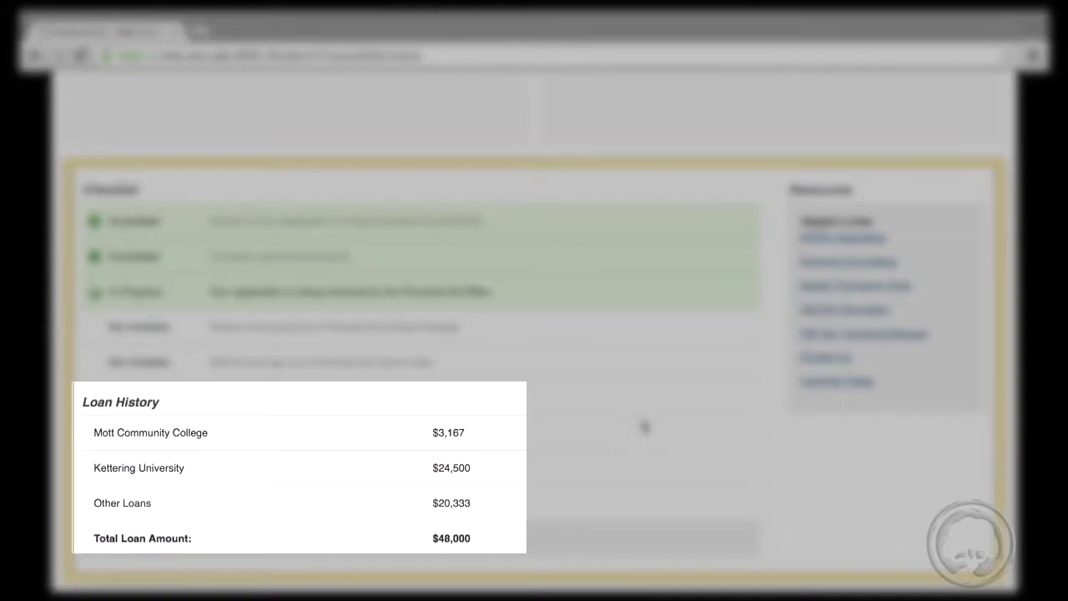
scroll(642, 426, "up", 4)
scroll(642, 426, "up", 3)
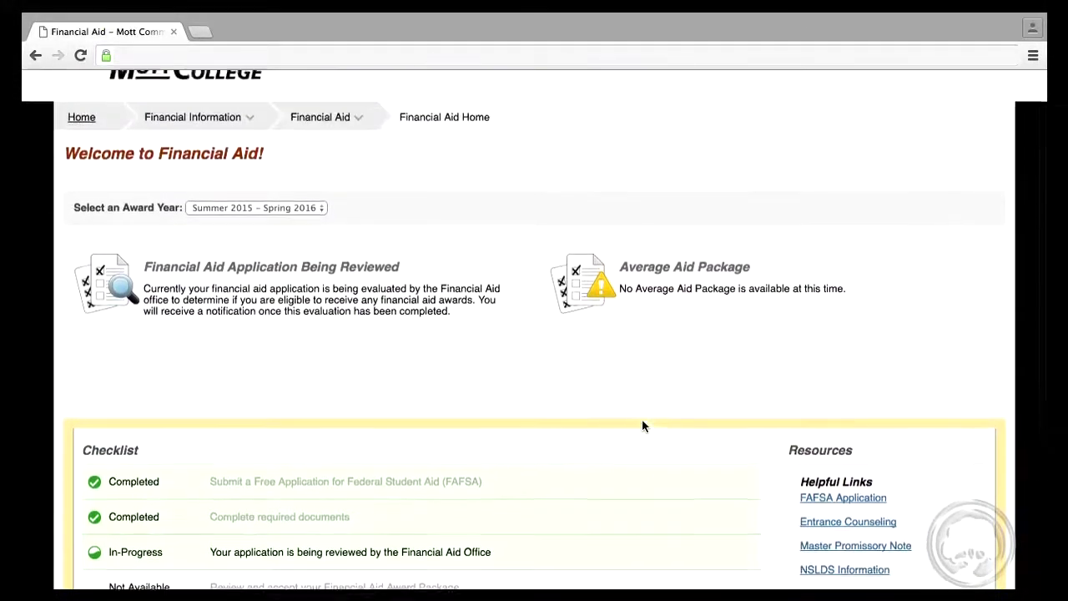
scroll(641, 425, "up", 2)
Show the Financial Aid menu listing Required Documents, My Awards and Award Letter pages.
left_click(333, 180)
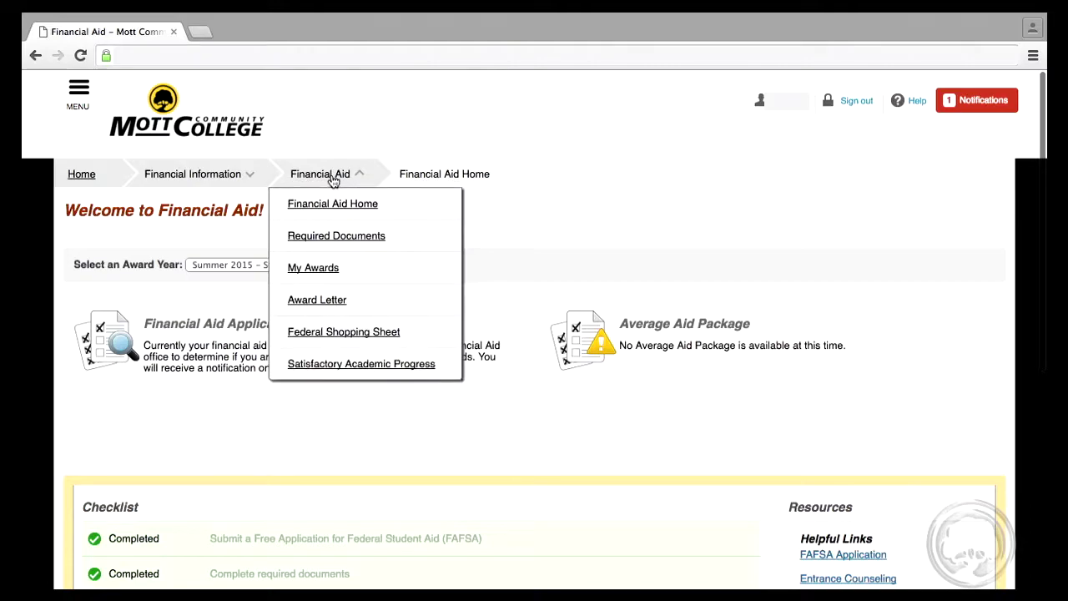